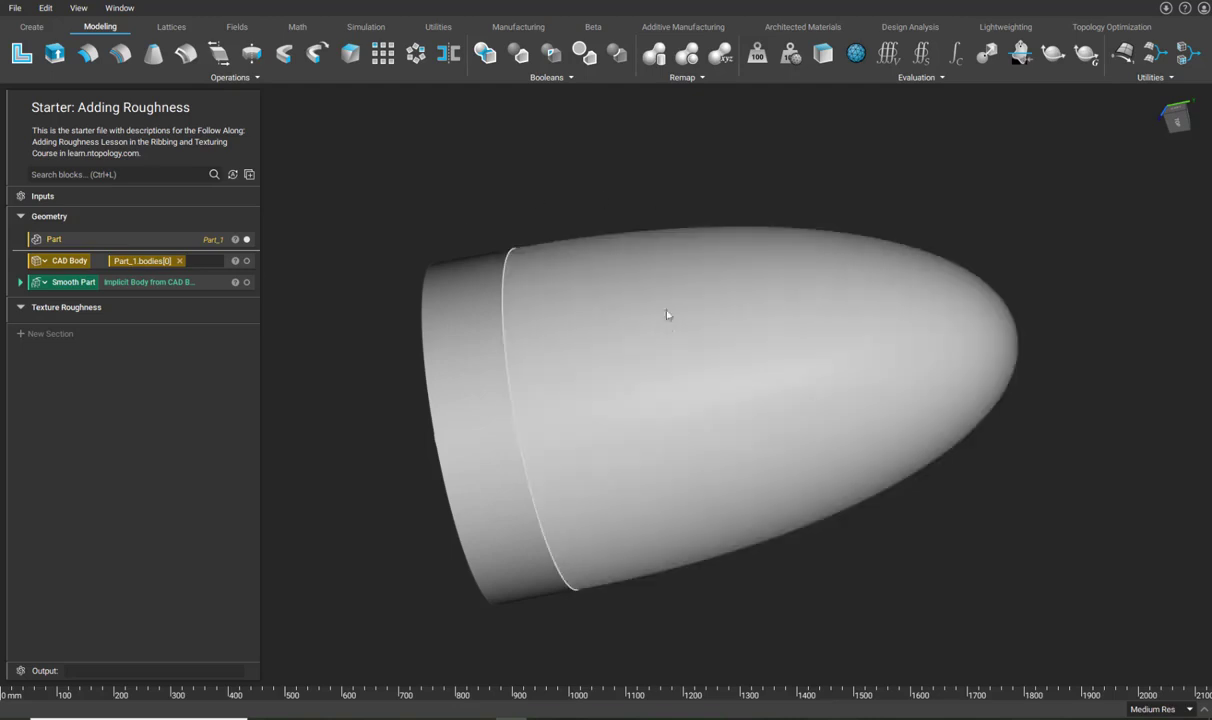
Switch the viewport from the CAD Body to the Smooth Part nose-cone body.
{"action": "right_click_drag", "start_coordinate": [434, 224], "coordinate": [319, 422]}
{"action": "left_click", "coordinate": [62, 264]}
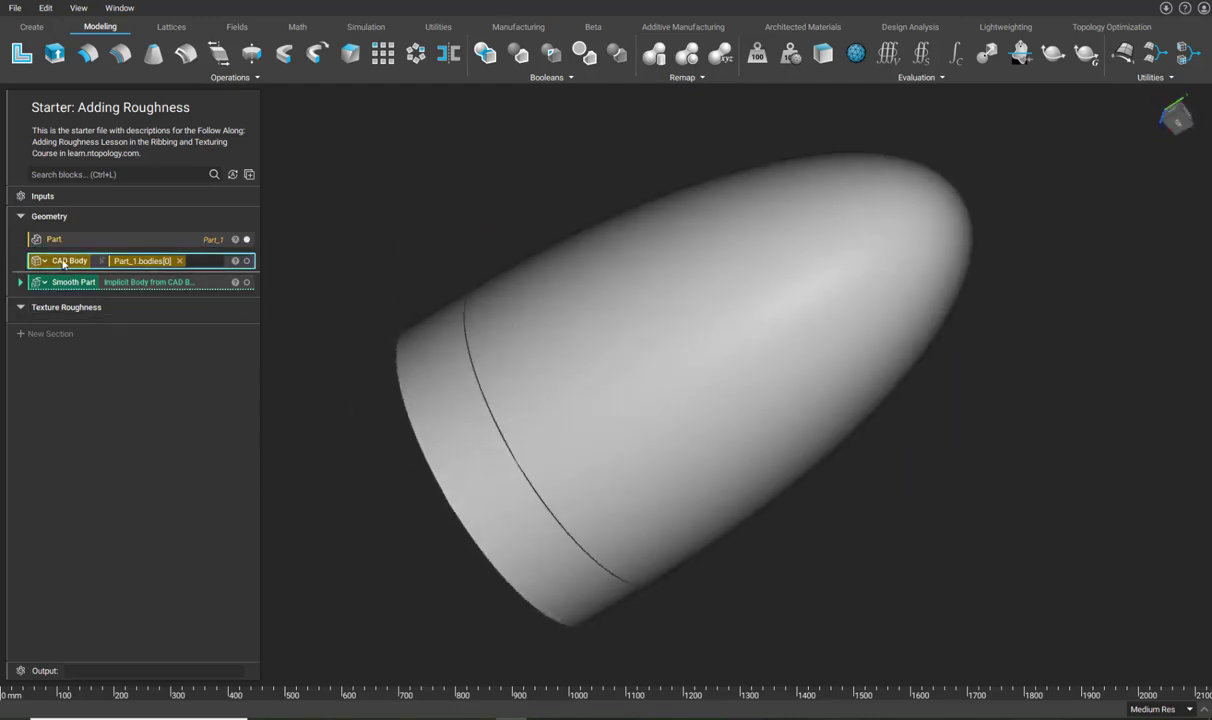
{"action": "right_click_drag", "start_coordinate": [466, 299], "coordinate": [354, 273]}
{"action": "left_click", "coordinate": [65, 284]}
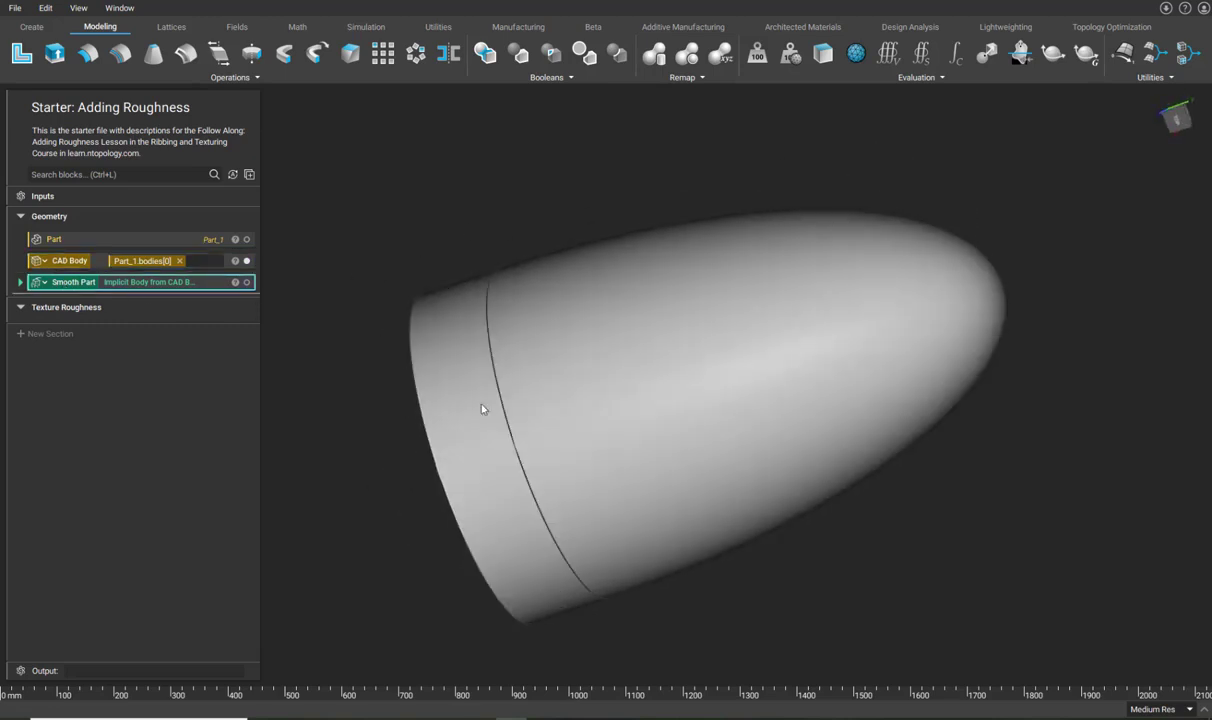
{"action": "right_click_drag", "start_coordinate": [362, 484], "coordinate": [438, 486]}
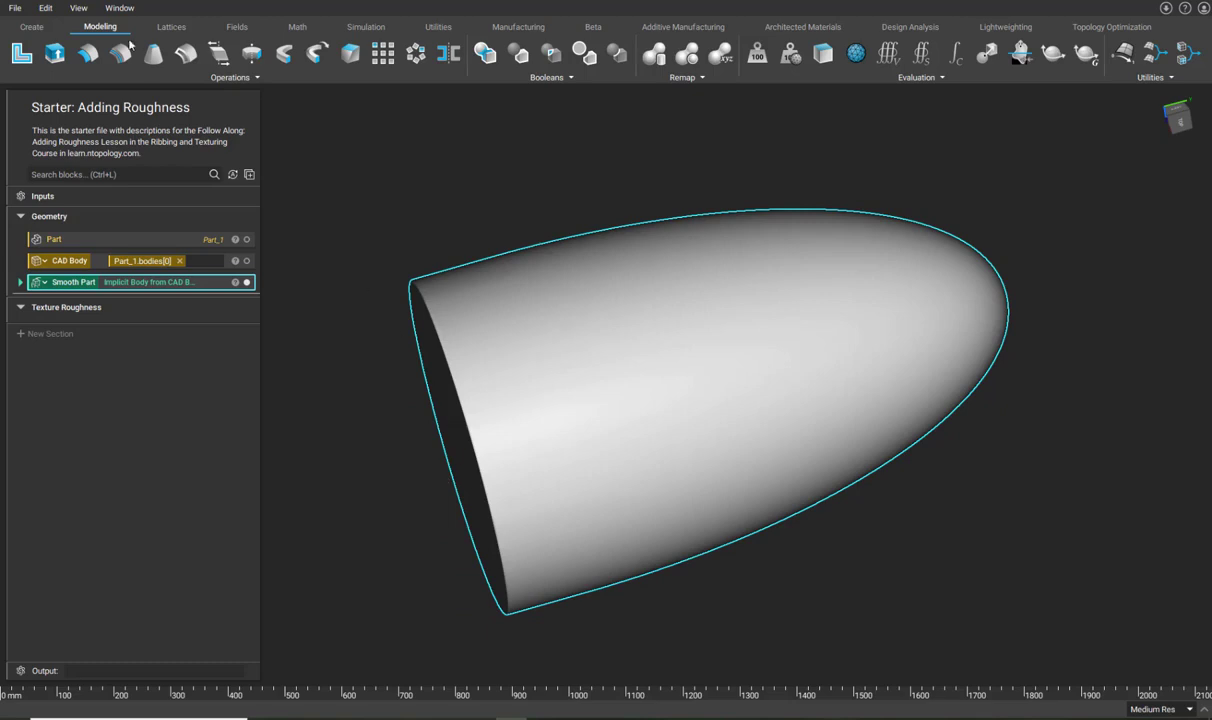
Add a Simplex Noise 3D field (seed 1, frequency 0.01) into the Texture Roughness section.
{"action": "left_click", "coordinate": [236, 27]}
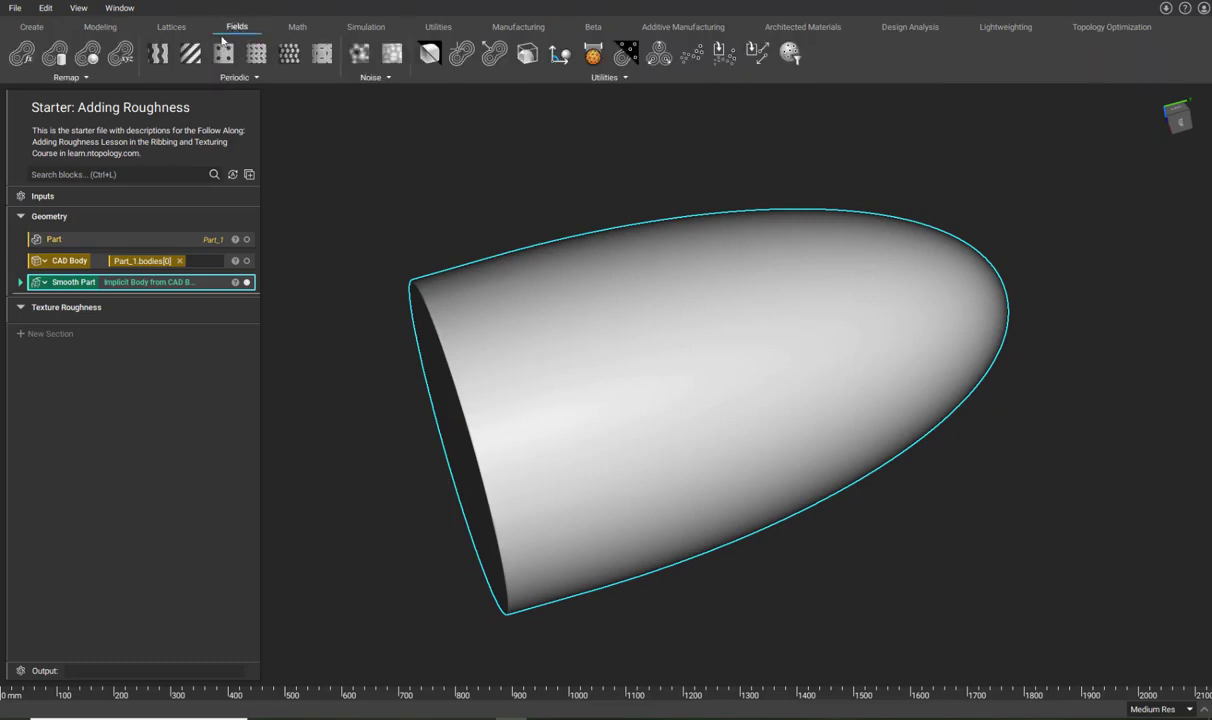
{"action": "left_click", "coordinate": [392, 267]}
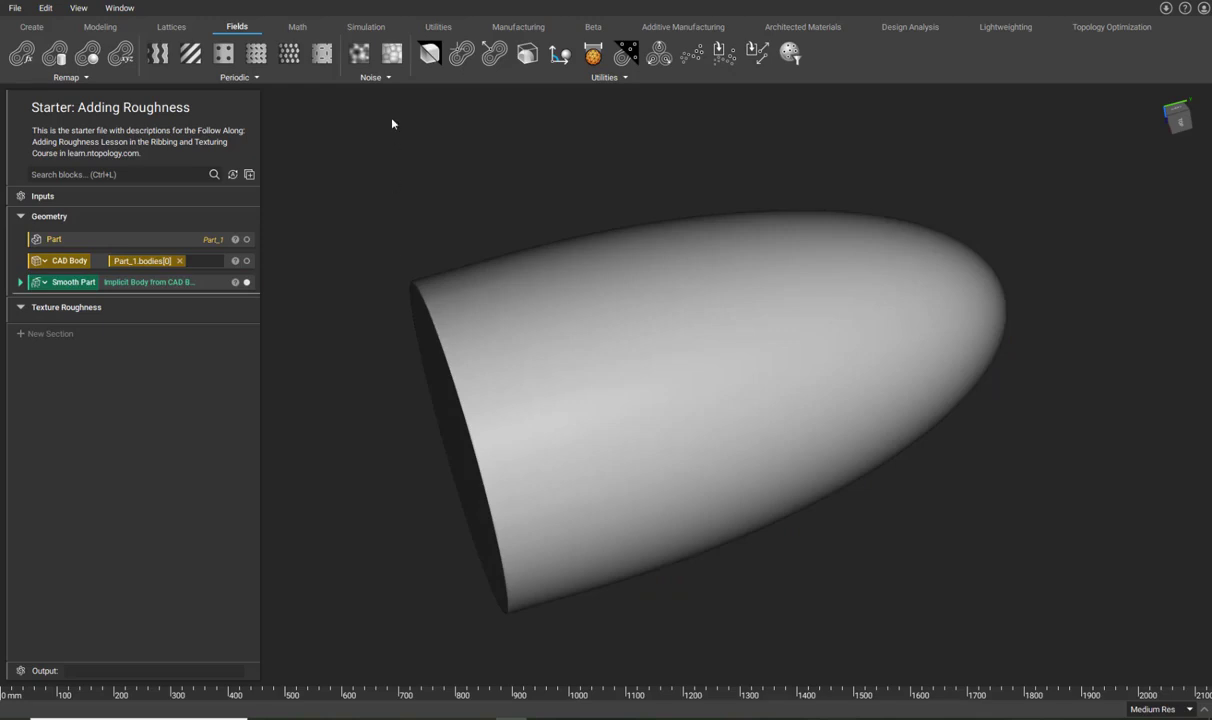
{"action": "left_click", "coordinate": [379, 80]}
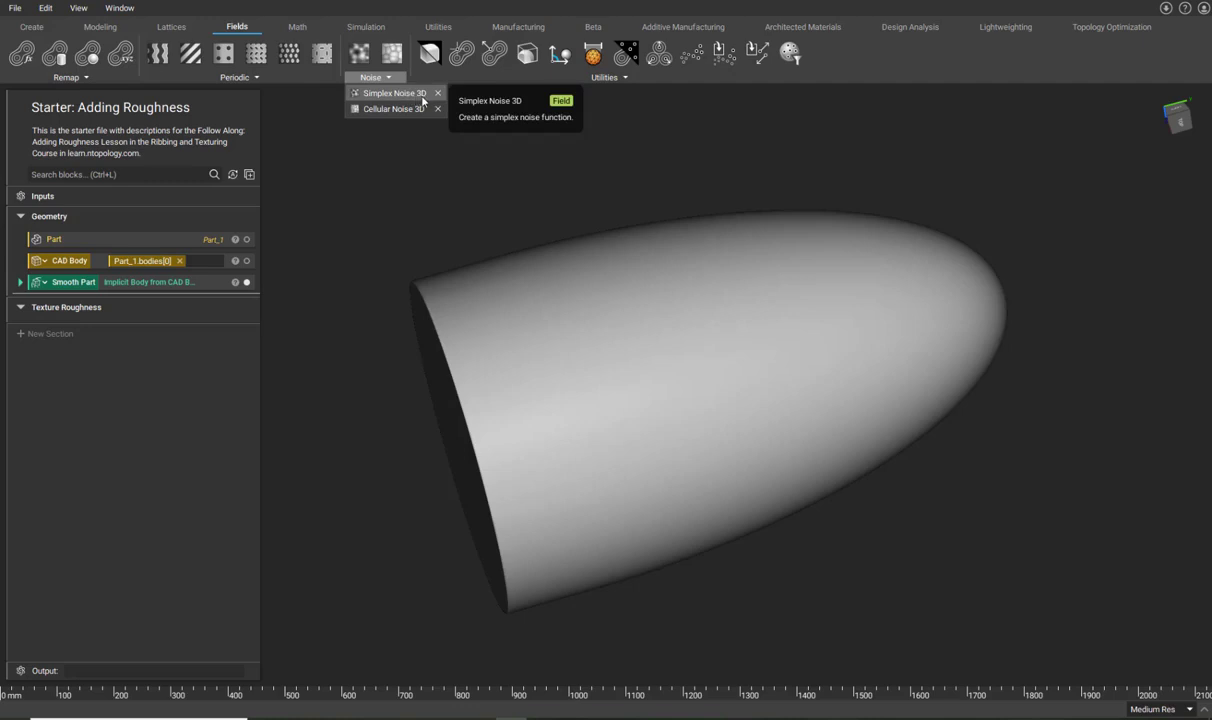
{"action": "left_click", "coordinate": [423, 97]}
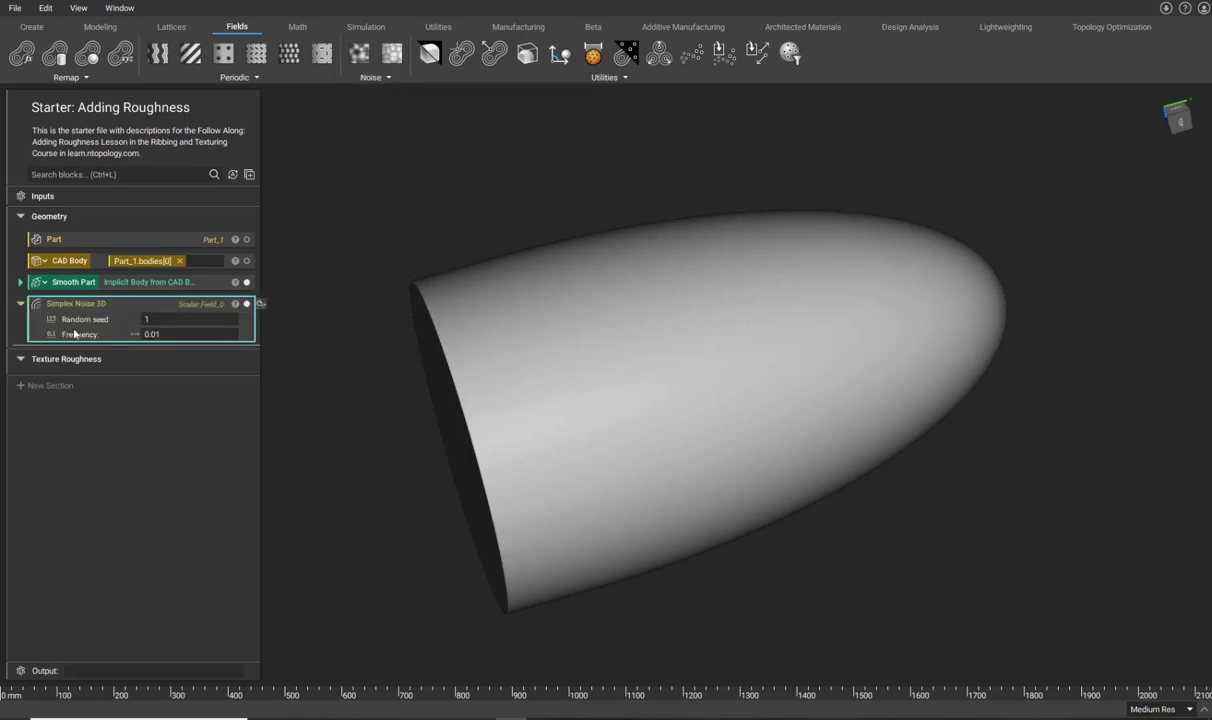
{"action": "left_click_drag", "start_coordinate": [60, 302], "coordinate": [79, 382]}
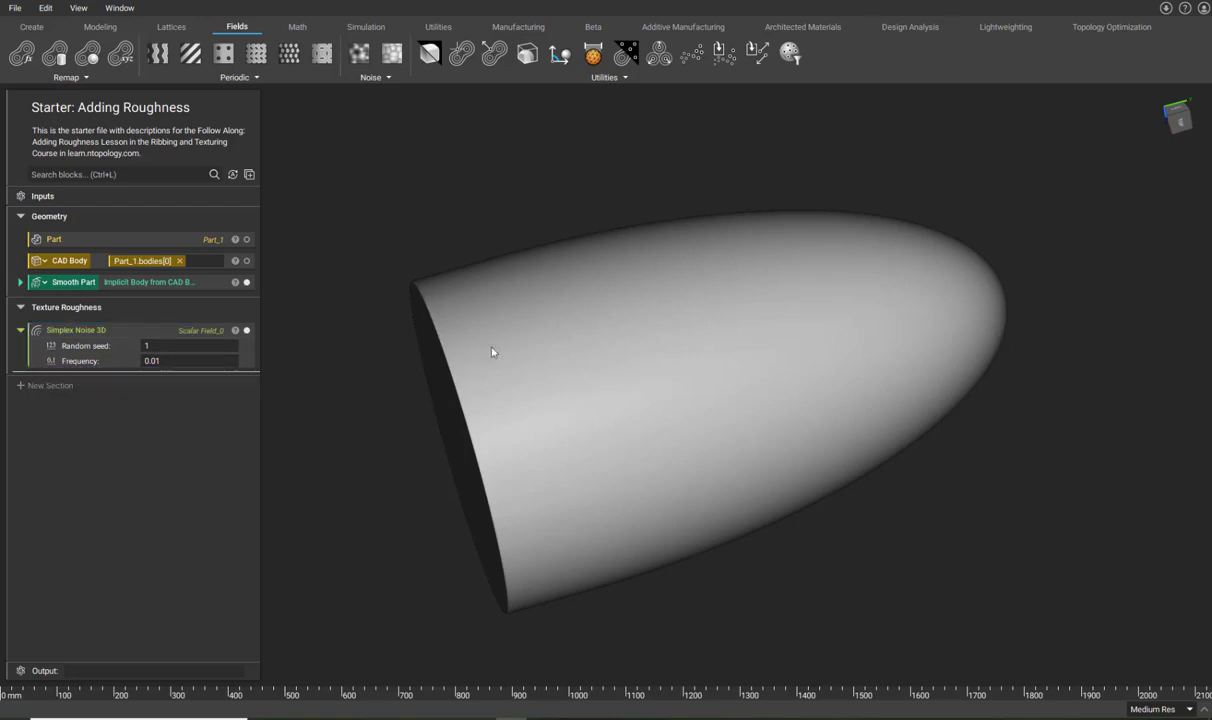
Turn the noise Frequency into a variable set to 100 and preview Simplex Noise 3D in the Field Viewer.
{"action": "right_click", "coordinate": [101, 364]}
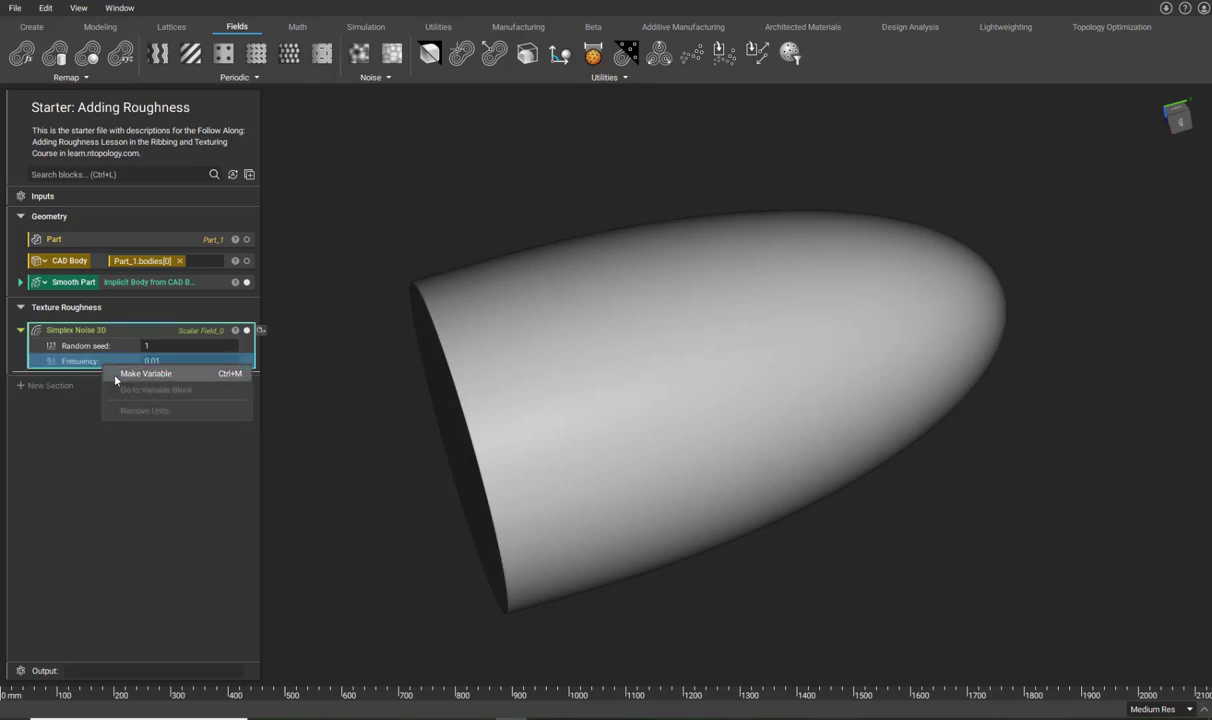
{"action": "left_click", "coordinate": [113, 371]}
{"action": "left_click", "coordinate": [118, 330]}
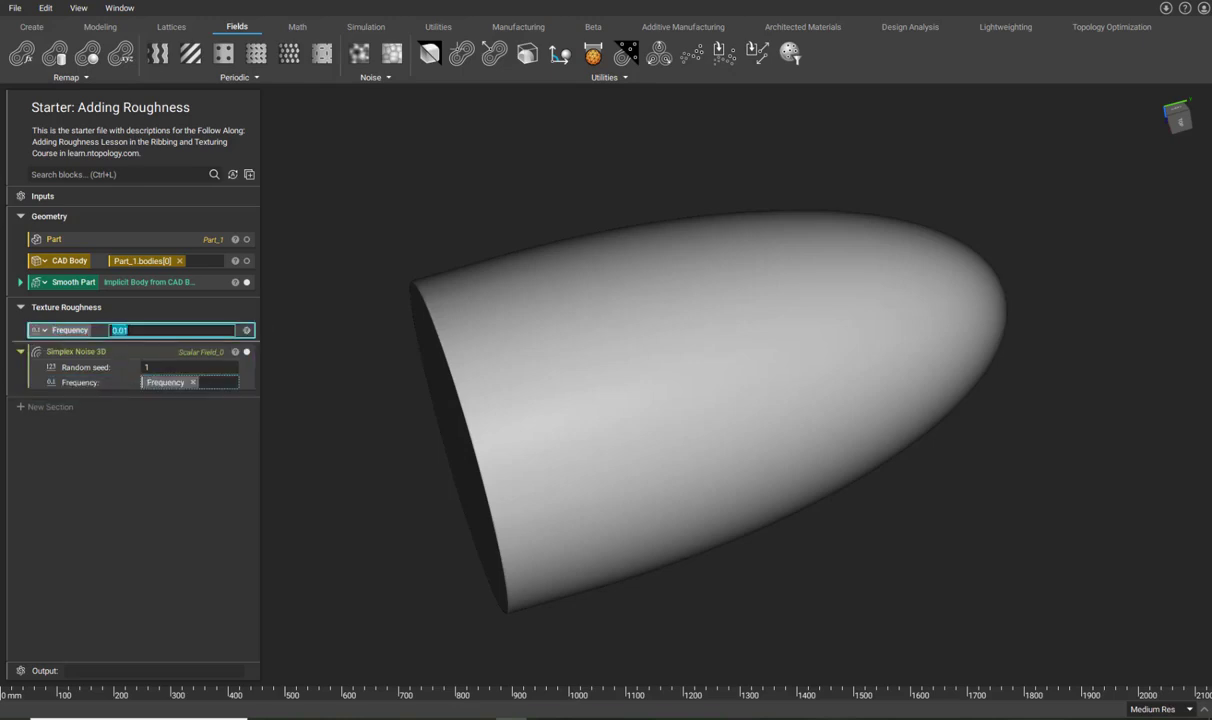
{"action": "type", "text": "100"}
{"action": "key", "text": "Return"}
{"action": "left_click", "coordinate": [106, 350]}
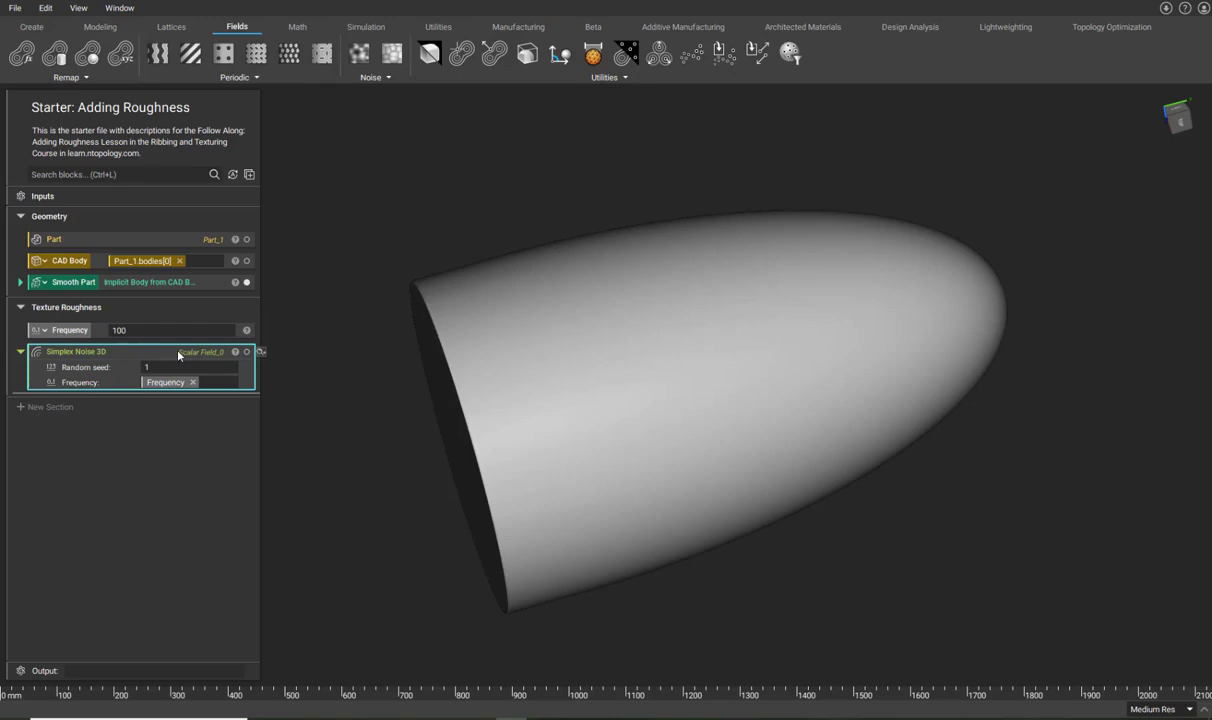
{"action": "key", "text": "f"}
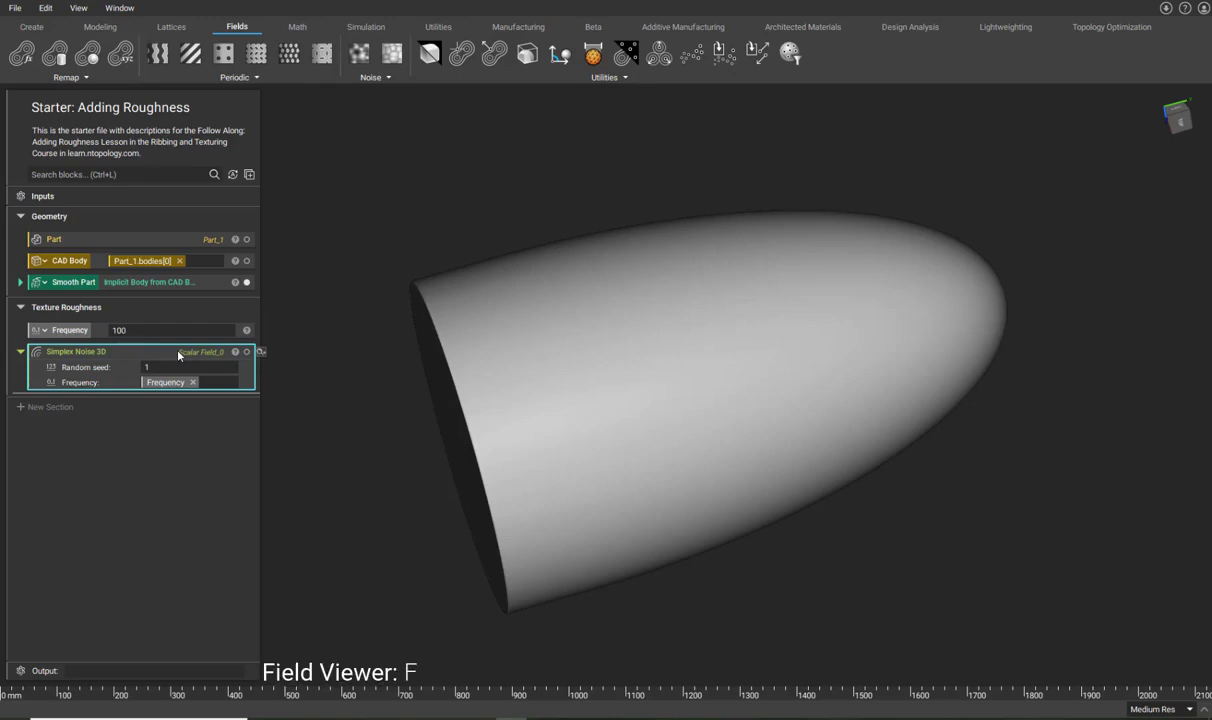
Set the Field Viewer size to 2000, recentre the view on the nose cone, and enable Probe values.
{"action": "right_click_drag", "start_coordinate": [604, 258], "coordinate": [620, 290]}
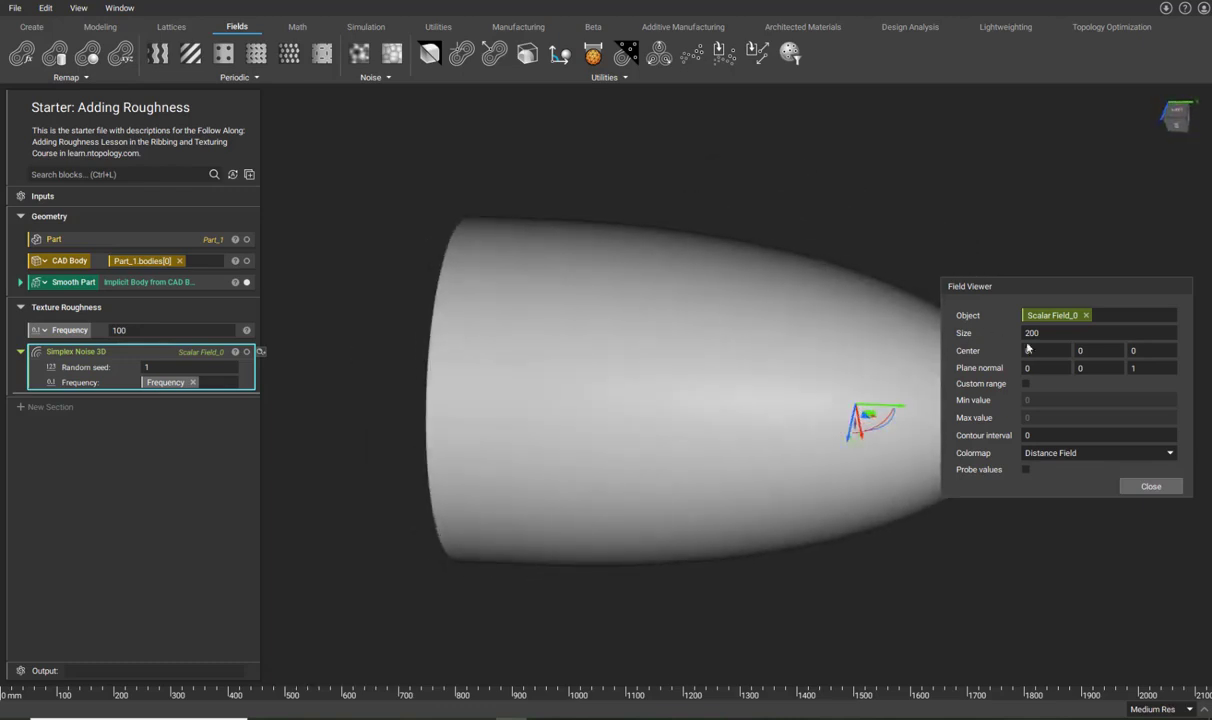
{"action": "left_click", "coordinate": [1058, 334]}
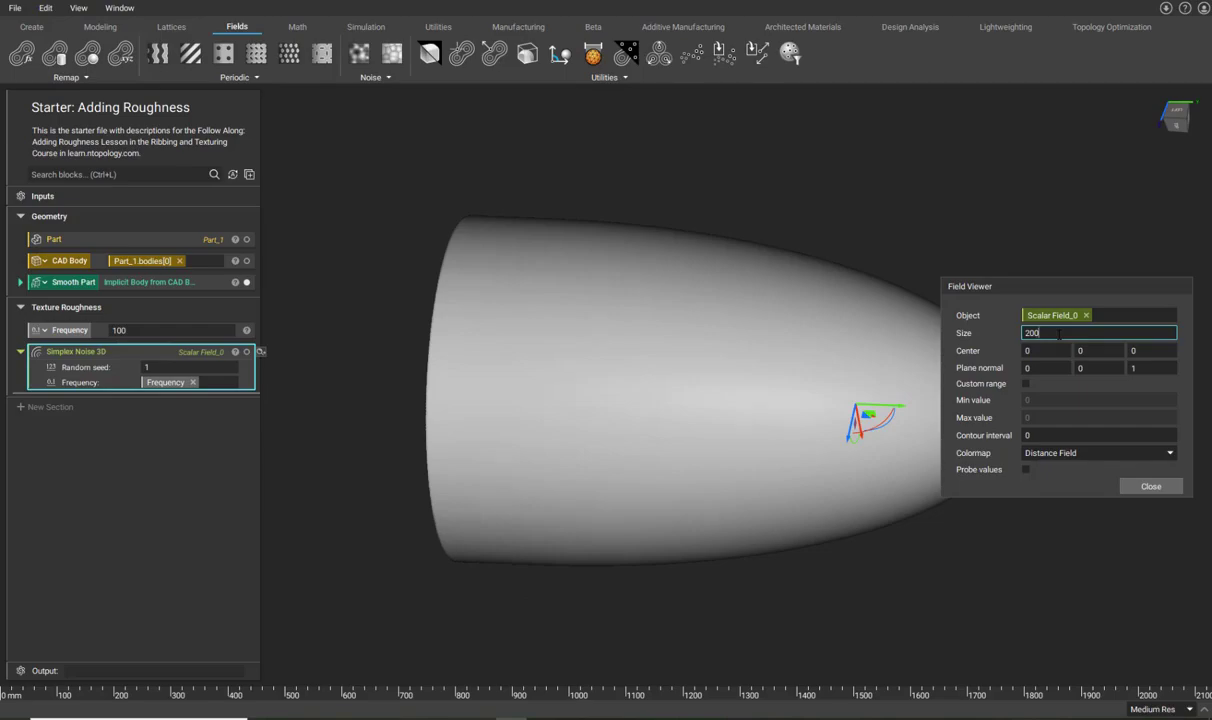
{"action": "type", "text": "0"}
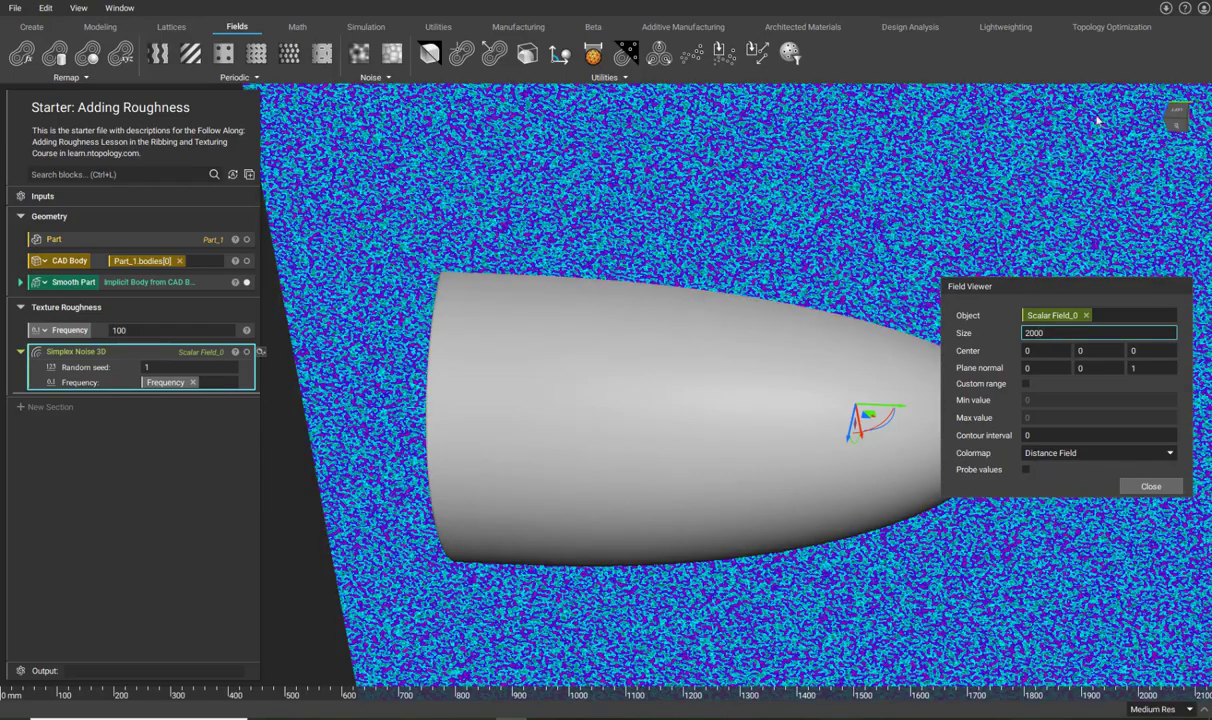
{"action": "right_click_drag", "start_coordinate": [1003, 128], "coordinate": [626, 296]}
{"action": "middle_click_drag", "start_coordinate": [712, 296], "coordinate": [604, 244]}
{"action": "left_click", "coordinate": [712, 580]}
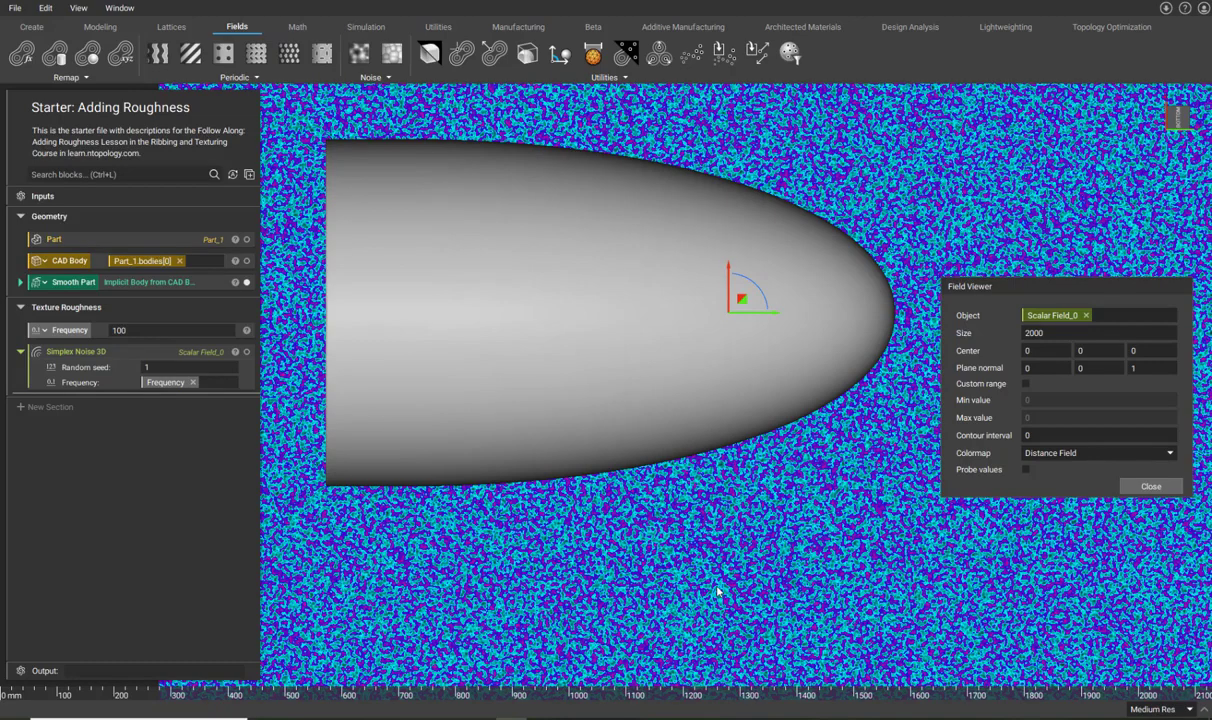
{"action": "left_click", "coordinate": [1025, 469]}
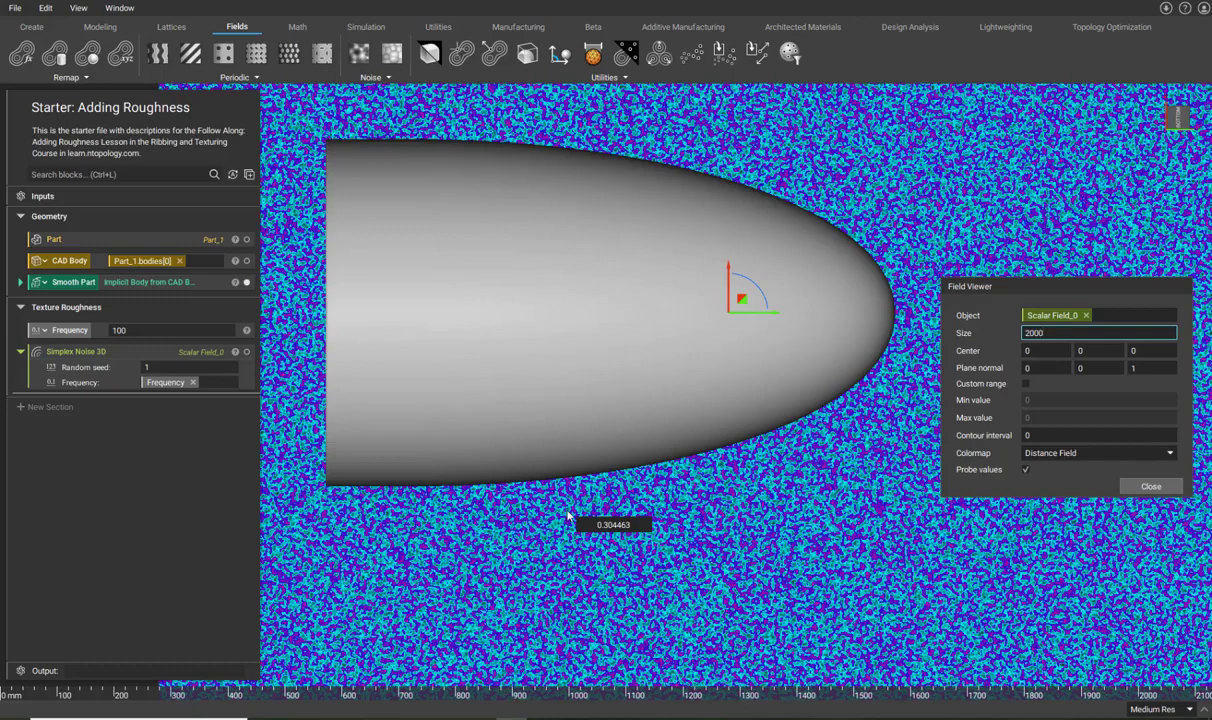
Add an Offset Body block using Smooth Part as its body.
{"action": "left_click", "coordinate": [45, 175]}
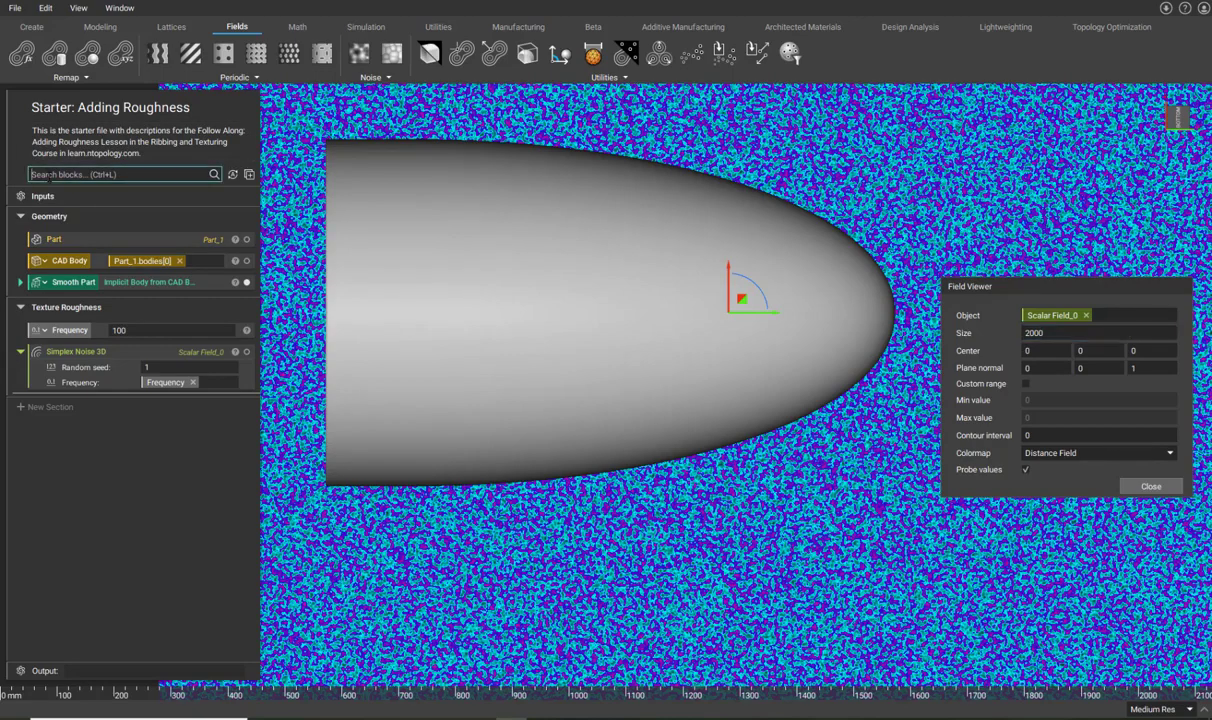
{"action": "type", "text": "offs"}
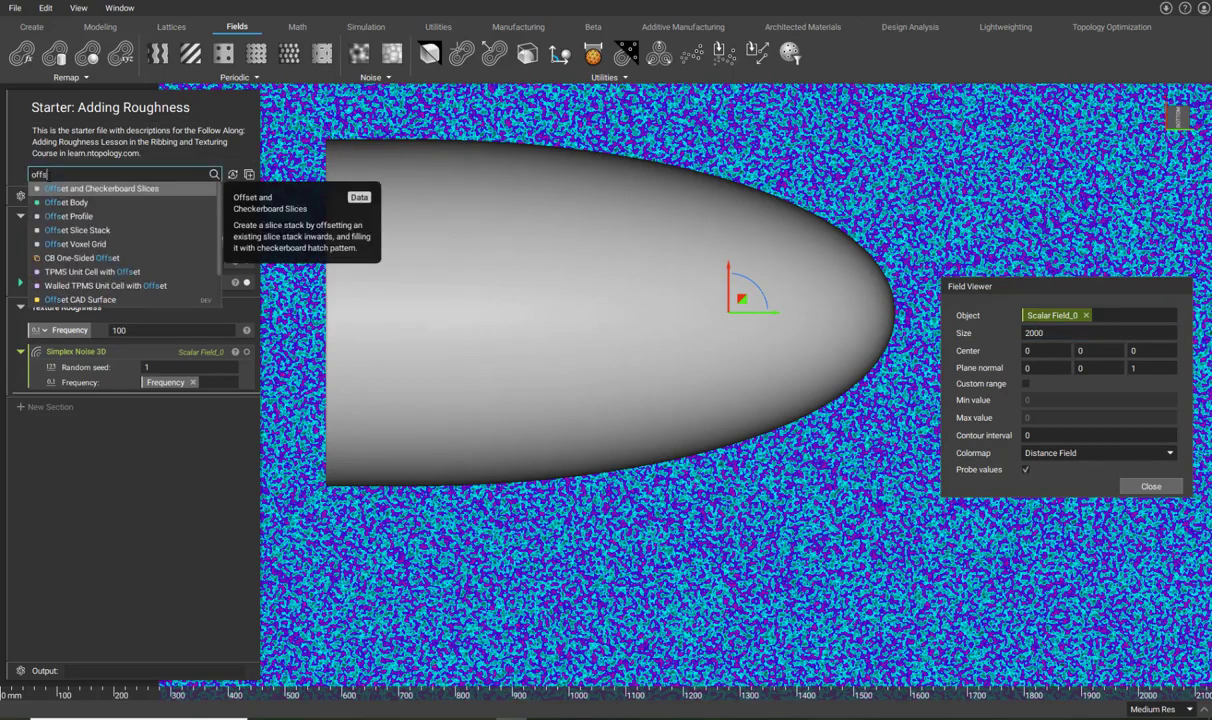
{"action": "left_click", "coordinate": [86, 209]}
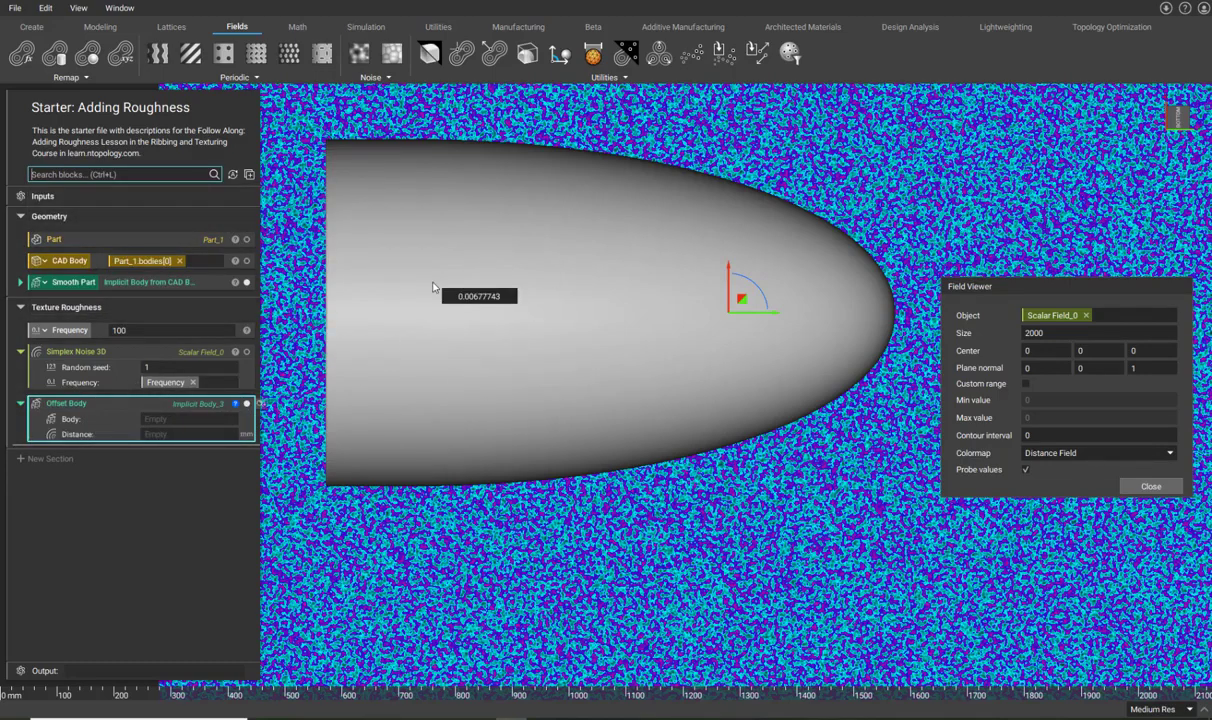
{"action": "left_click_drag", "start_coordinate": [68, 282], "coordinate": [155, 425]}
Try Simplex Noise 3D as the offset distance, then remove it after the units error.
{"action": "left_click_drag", "start_coordinate": [110, 350], "coordinate": [168, 420]}
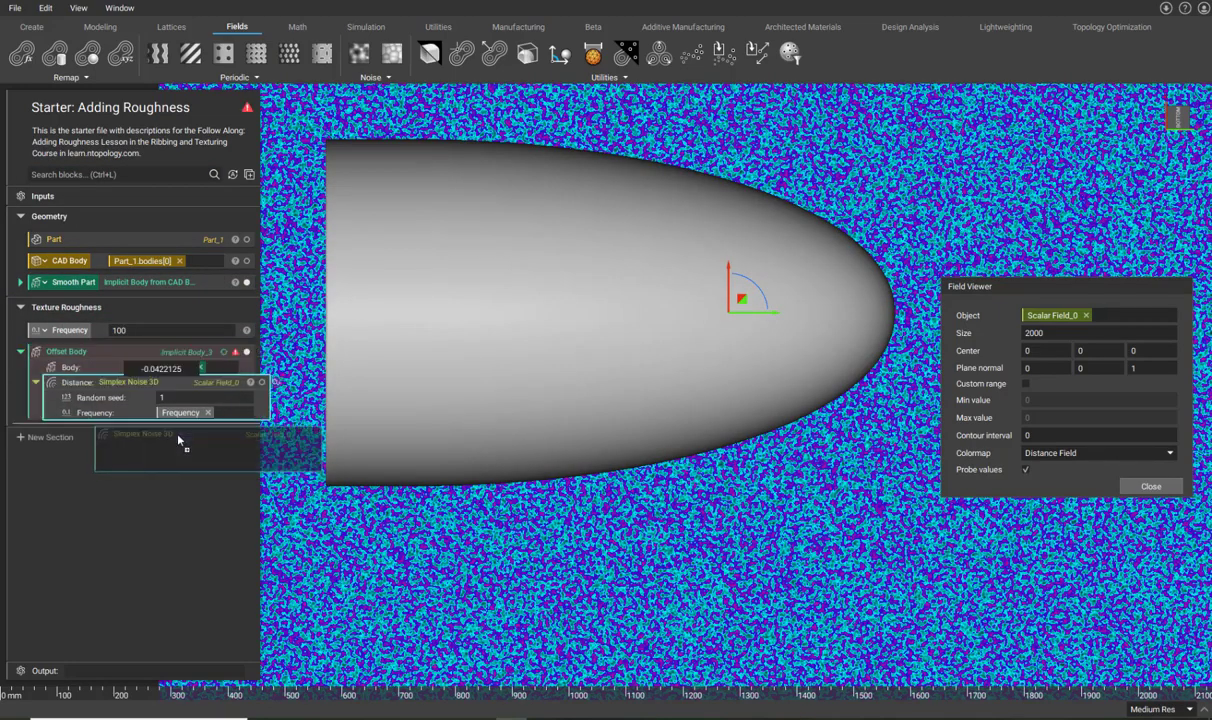
{"action": "left_click", "coordinate": [236, 352]}
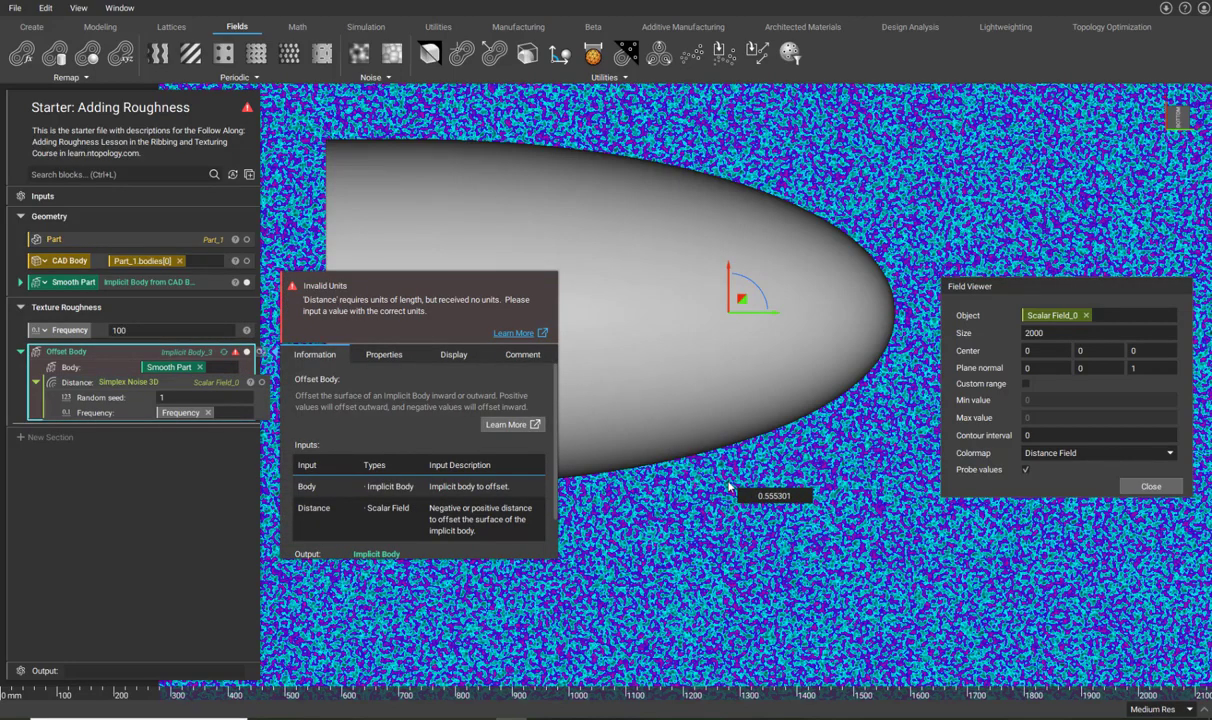
{"action": "left_click_drag", "start_coordinate": [87, 381], "coordinate": [114, 346]}
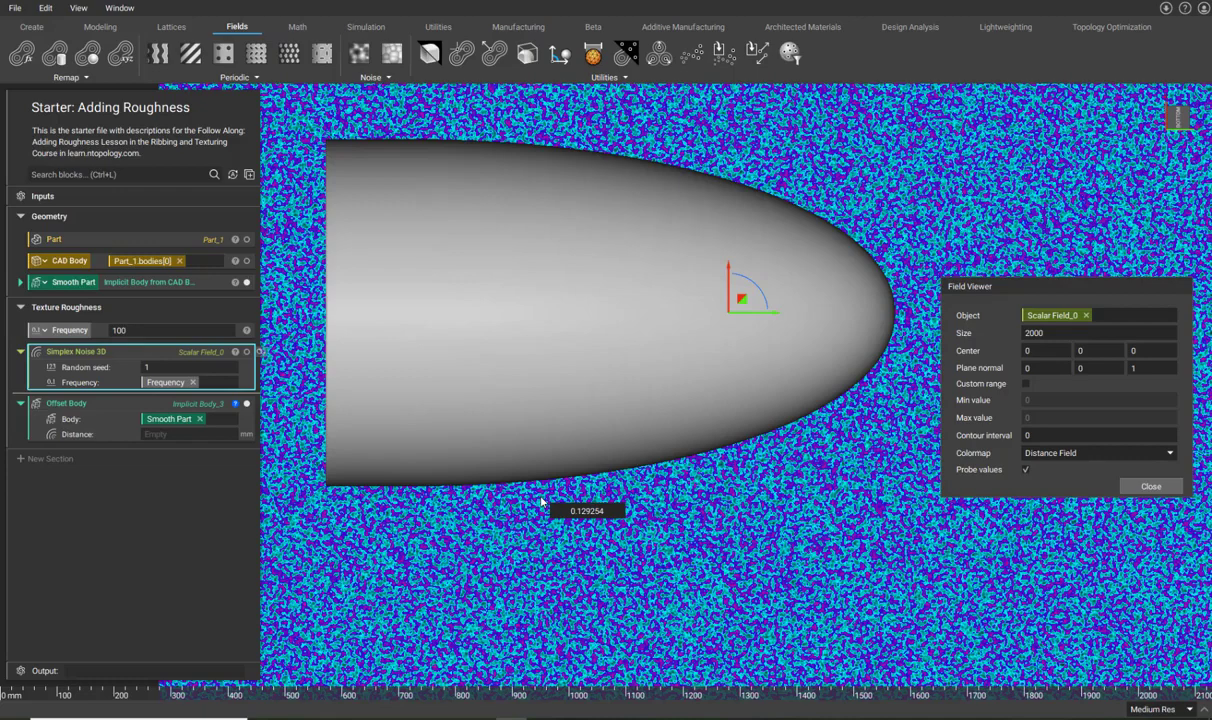
{"action": "left_click", "coordinate": [172, 435]}
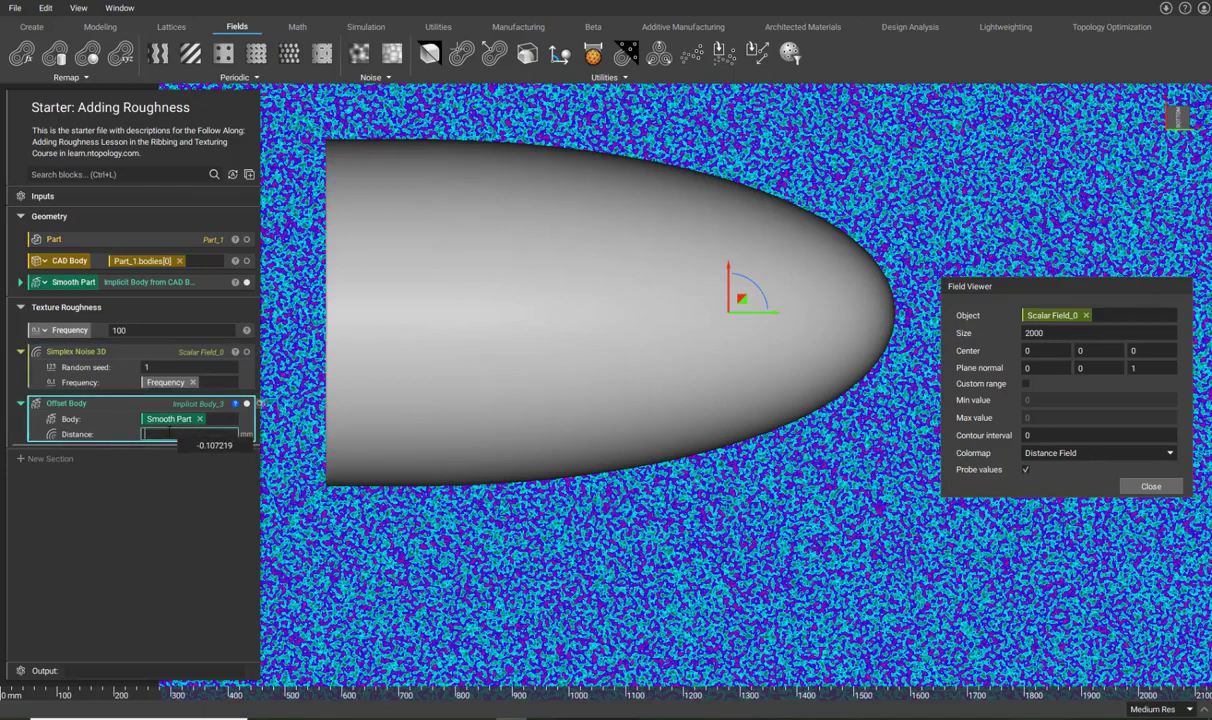
{"action": "type", "text": "mu"}
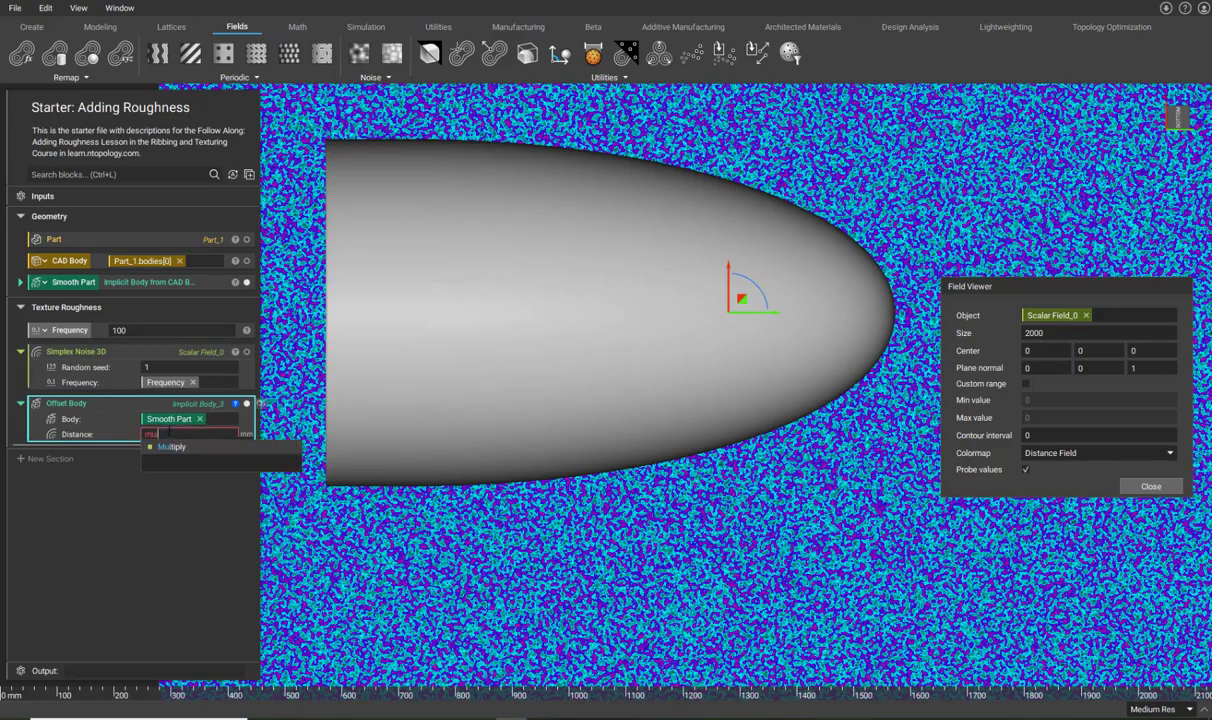
{"action": "left_click", "coordinate": [172, 447]}
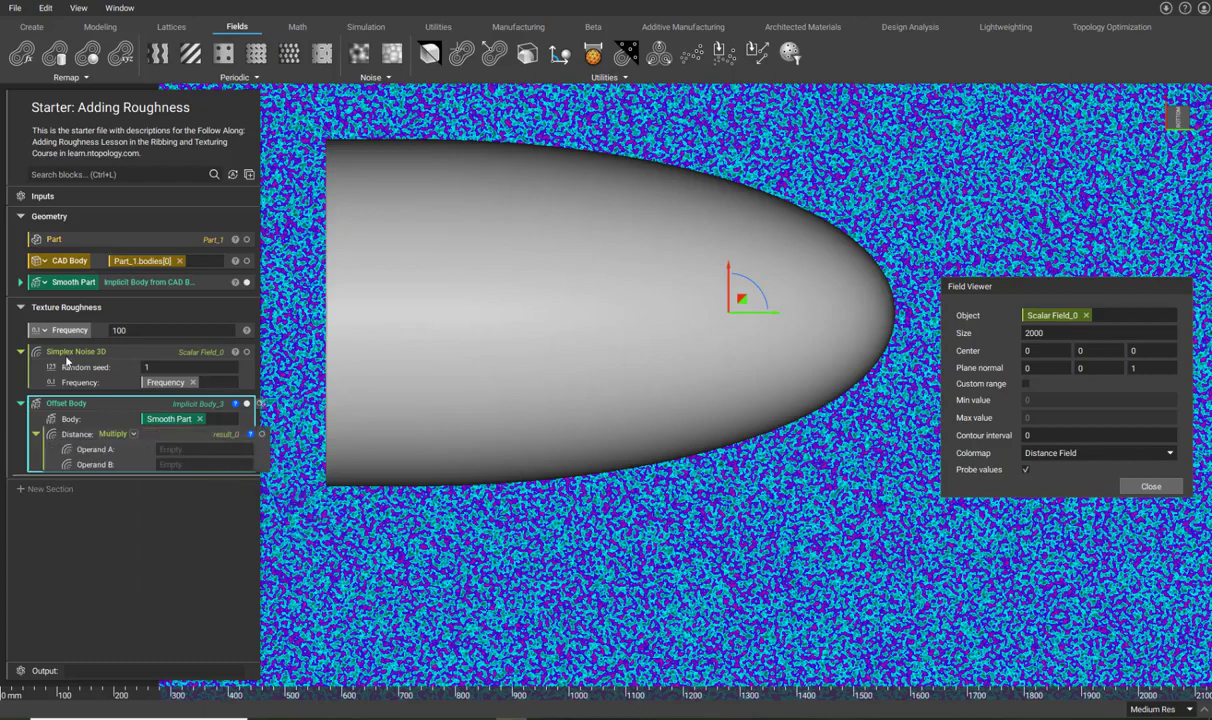
{"action": "left_click_drag", "start_coordinate": [66, 350], "coordinate": [145, 430]}
{"action": "left_click", "coordinate": [170, 446]}
{"action": "type", "text": "1mm"}
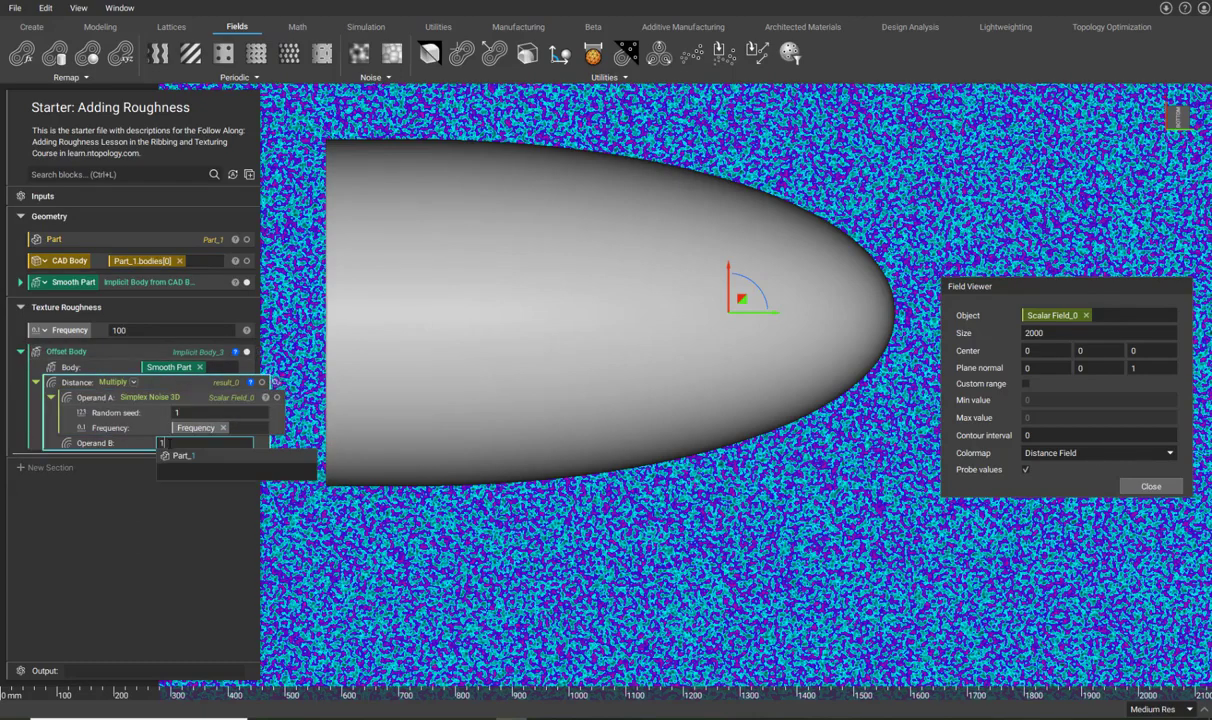
{"action": "key", "text": "Return"}
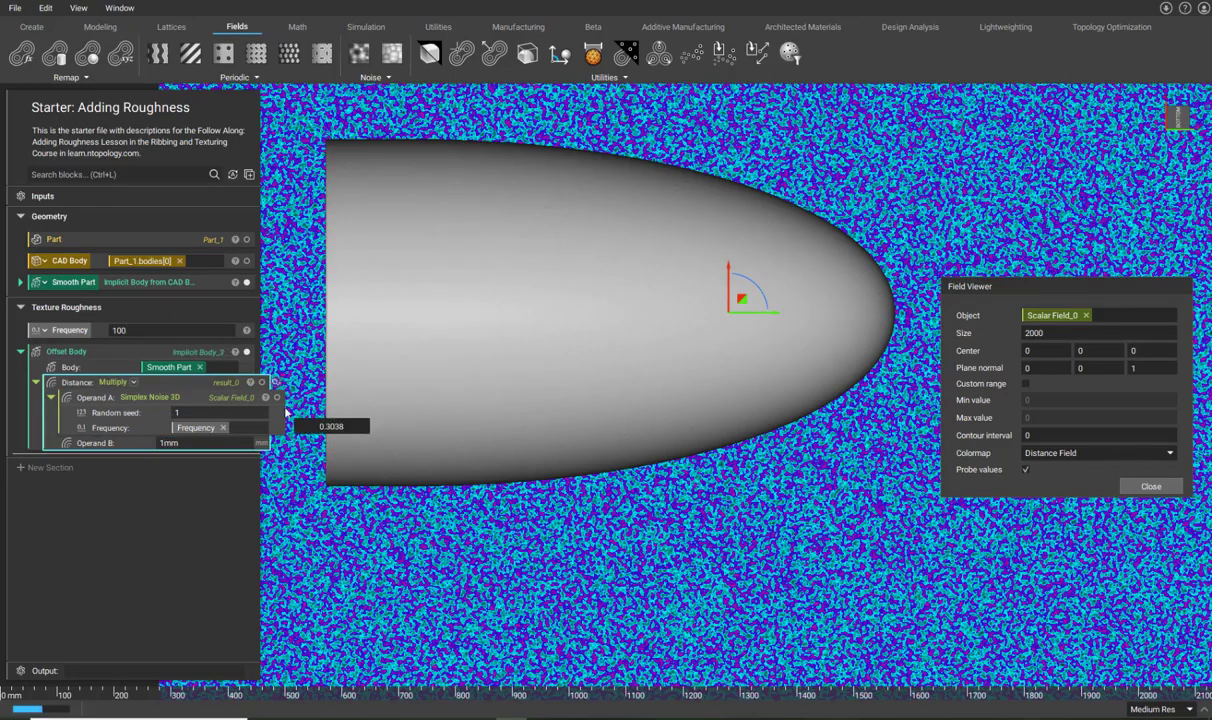
{"action": "scroll", "coordinate": [417, 372], "scroll_direction": "up", "scroll_amount": 5}
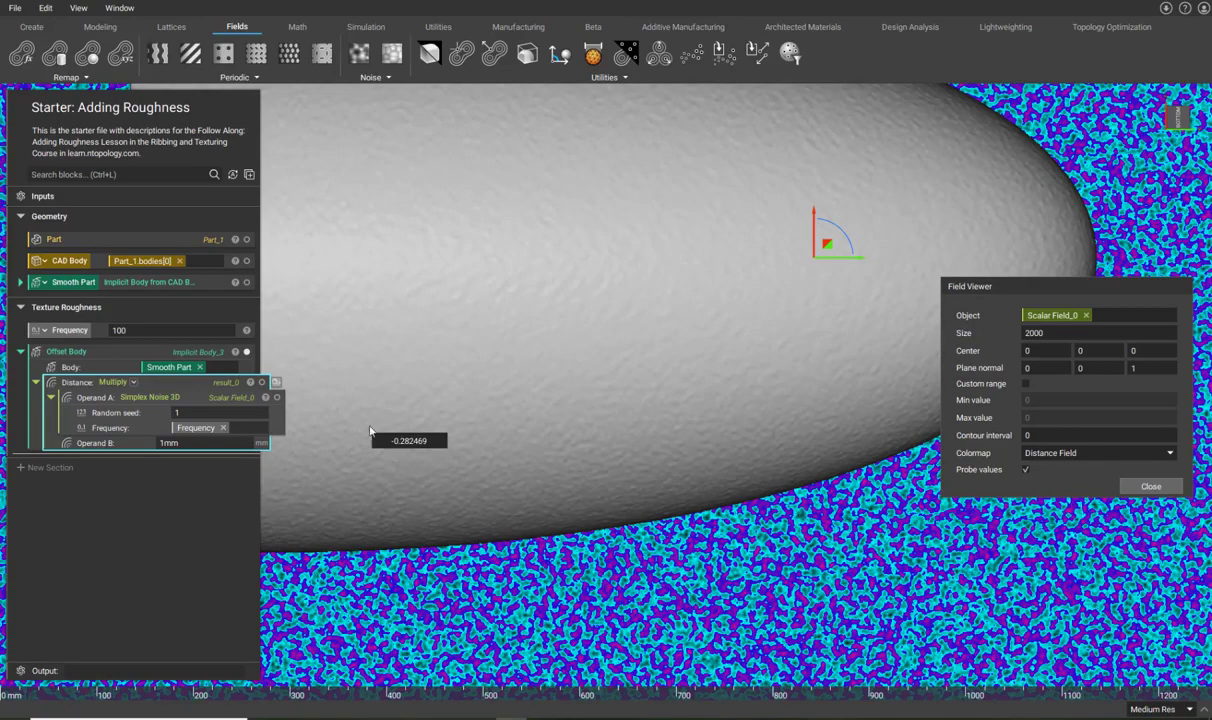
{"action": "scroll", "coordinate": [371, 425], "scroll_direction": "down", "scroll_amount": 4}
{"action": "mouse_move", "coordinate": [388, 440]}
{"action": "right_mouse_down"}
{"action": "mouse_move", "coordinate": [664, 450]}
{"action": "mouse_move", "coordinate": [368, 438]}
{"action": "mouse_move", "coordinate": [384, 418]}
{"action": "right_mouse_up"}
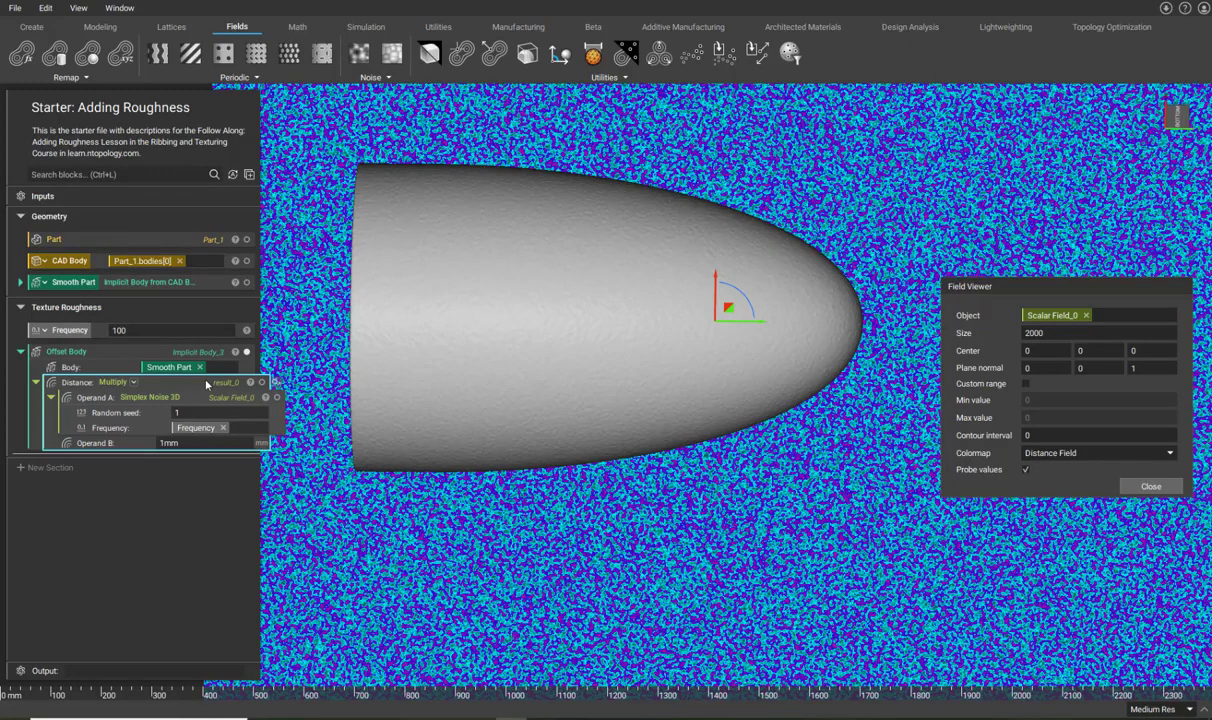
Show the Multiply block's result_0 output in the Field Viewer.
{"action": "left_click", "coordinate": [207, 384]}
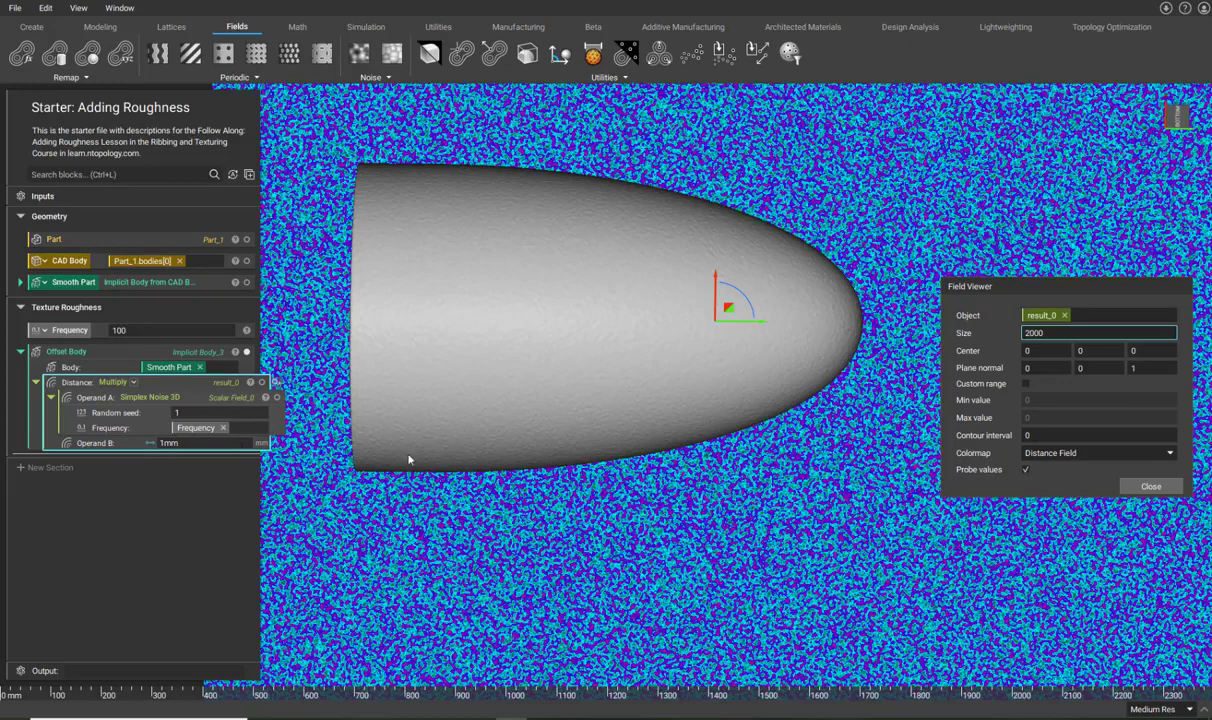
Close the Field Viewer and raise Operand B to 5 to inspect the coarser texture.
{"action": "left_click", "coordinate": [1130, 487]}
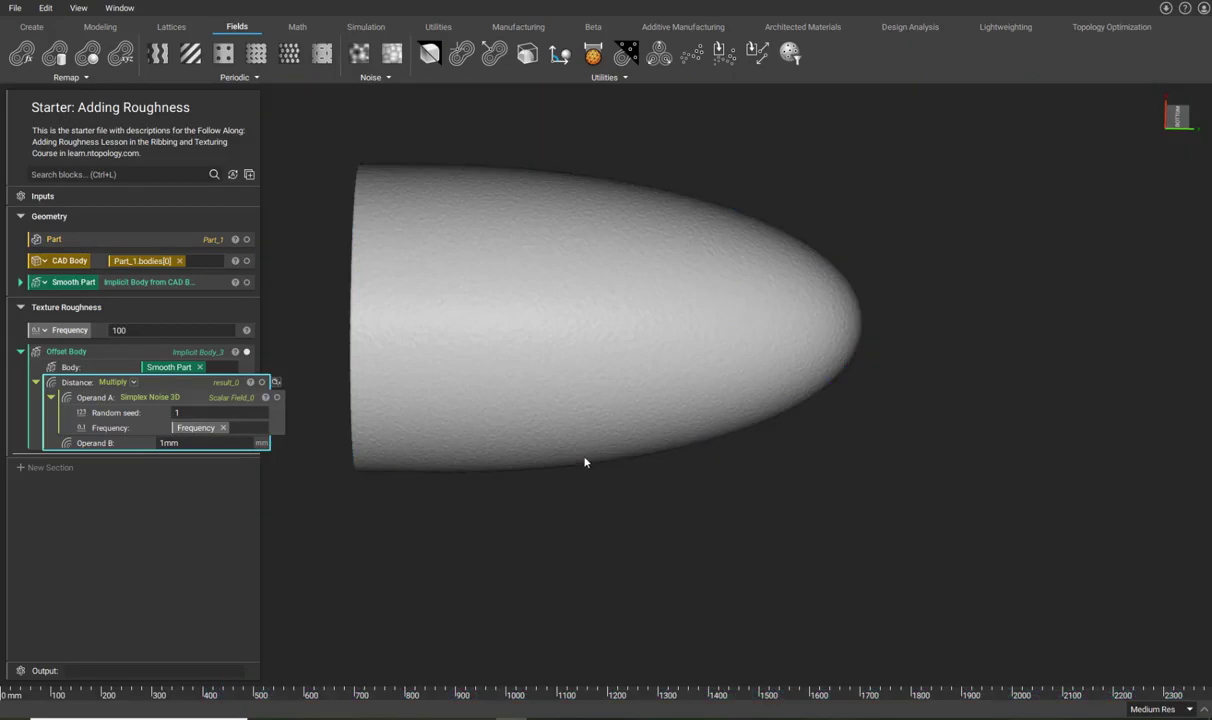
{"action": "scroll", "coordinate": [597, 460], "scroll_direction": "up", "scroll_amount": 2}
{"action": "left_click", "coordinate": [230, 444]}
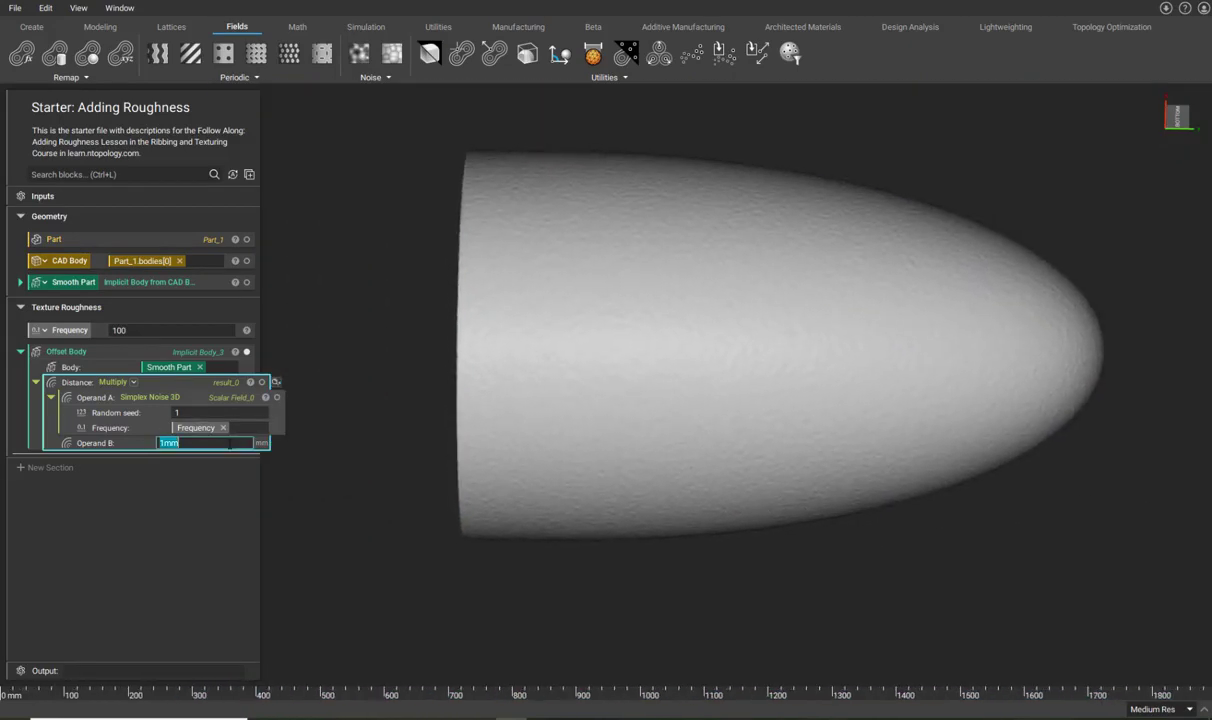
{"action": "type", "text": "5"}
{"action": "key", "text": "Return"}
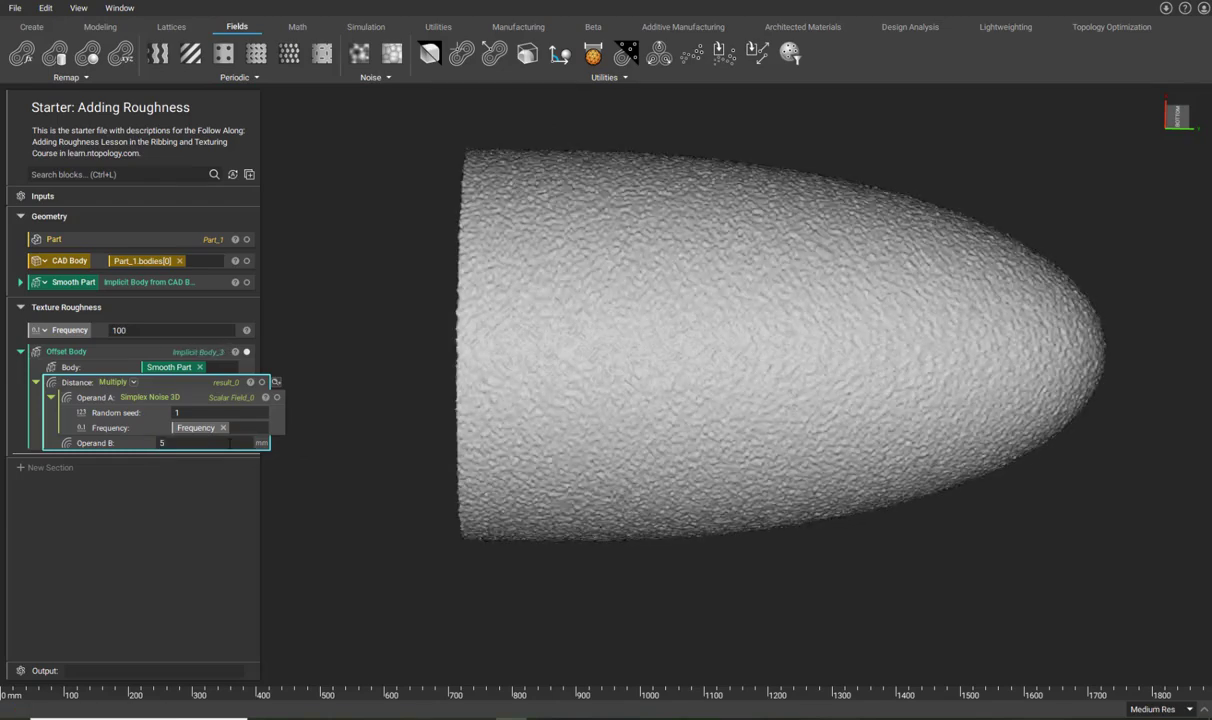
{"action": "right_click_drag", "start_coordinate": [538, 354], "coordinate": [420, 360]}
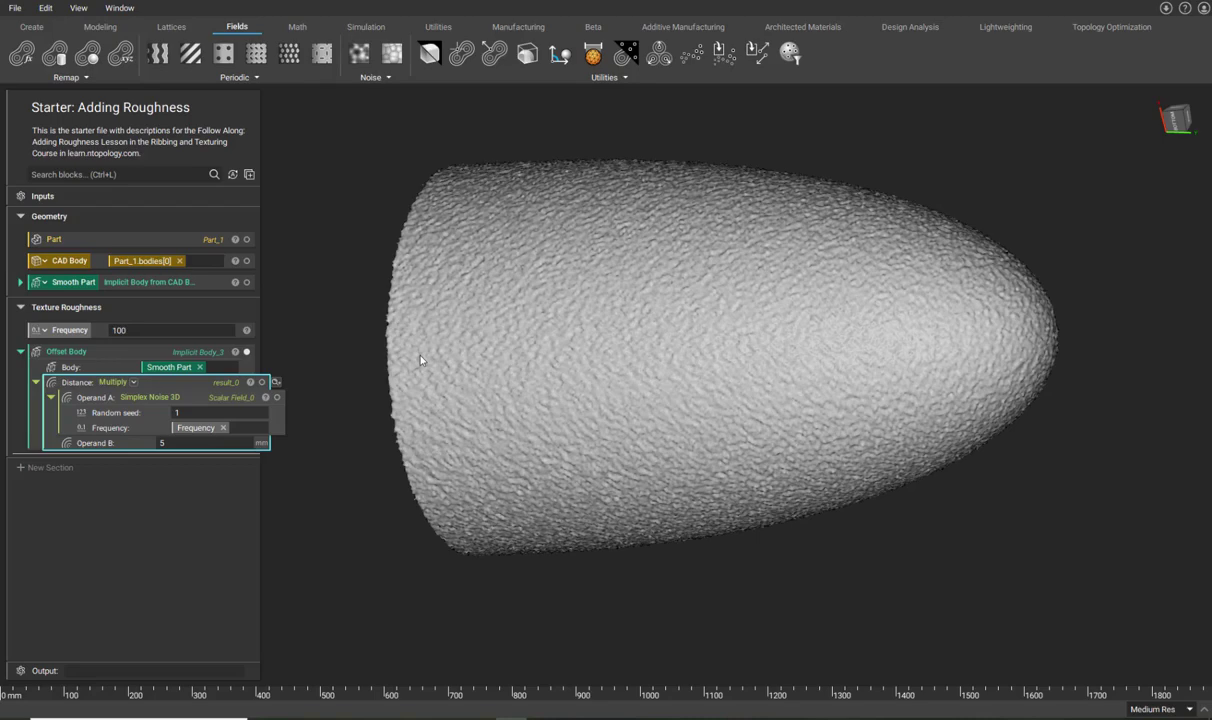
{"action": "right_click_drag", "start_coordinate": [420, 360], "coordinate": [560, 390]}
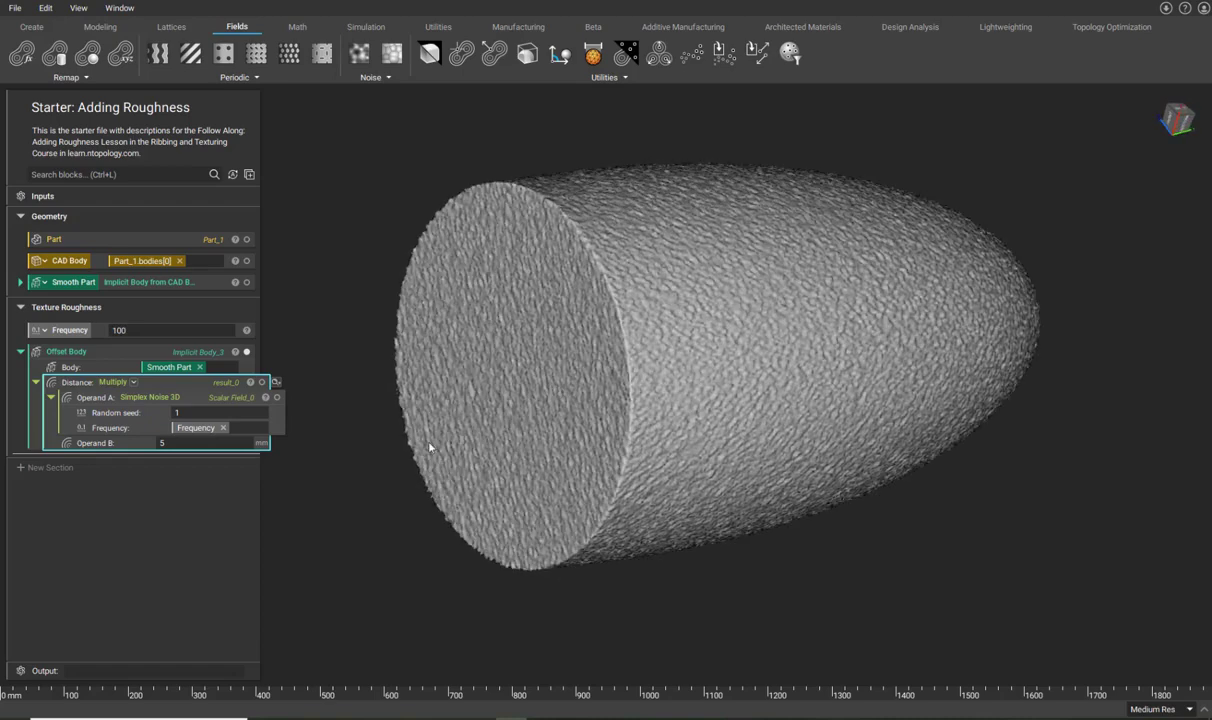
Set Operand B back to 1.
{"action": "left_click", "coordinate": [232, 443]}
{"action": "type", "text": "1"}
{"action": "key", "text": "Return"}
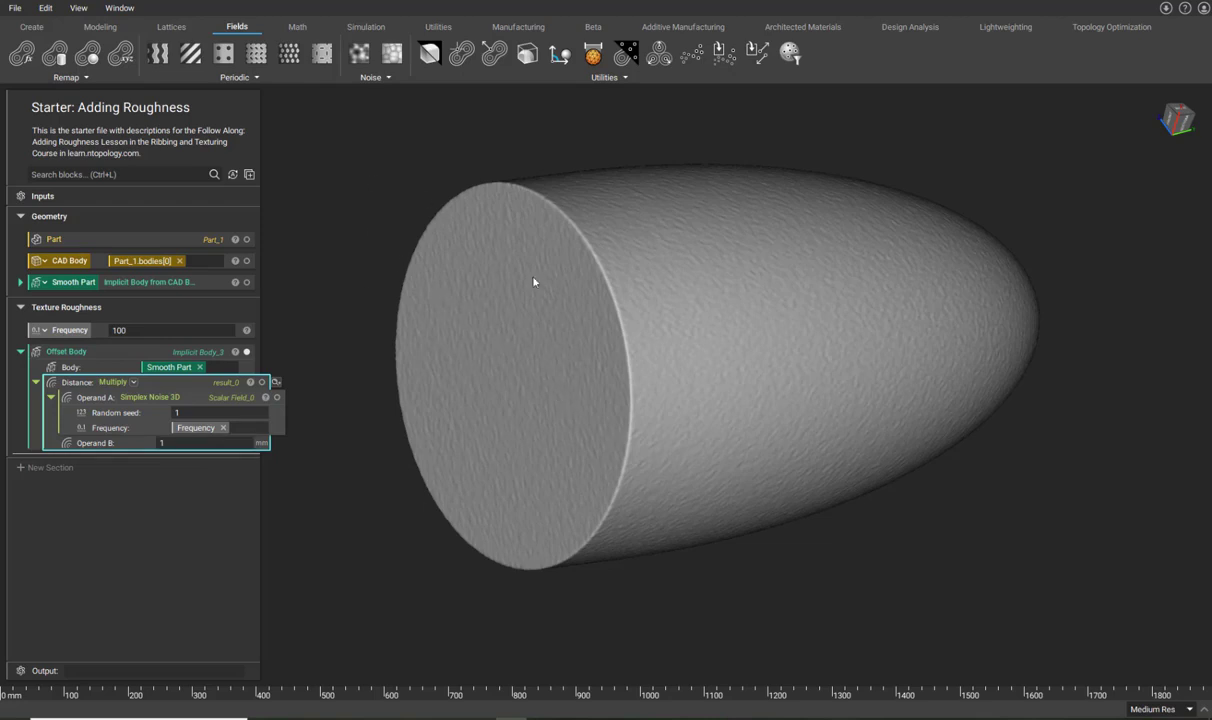
{"action": "right_click_drag", "start_coordinate": [617, 436], "coordinate": [432, 414]}
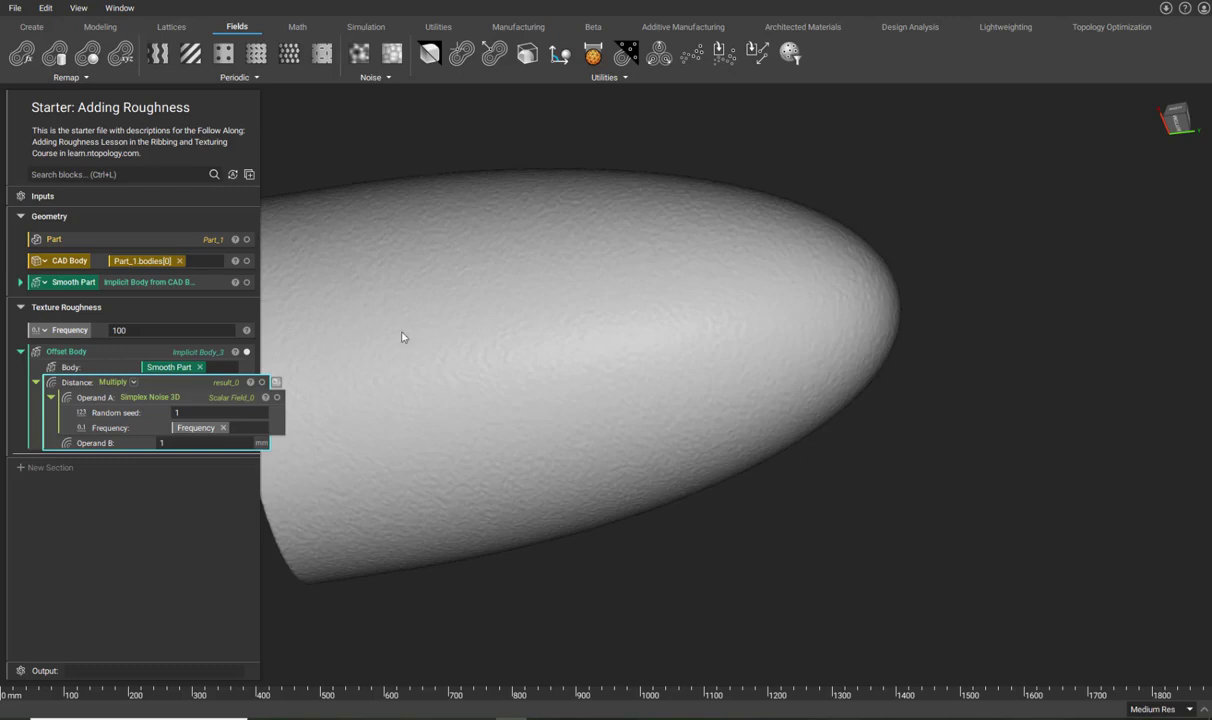
{"action": "right_click_drag", "start_coordinate": [847, 318], "coordinate": [622, 283]}
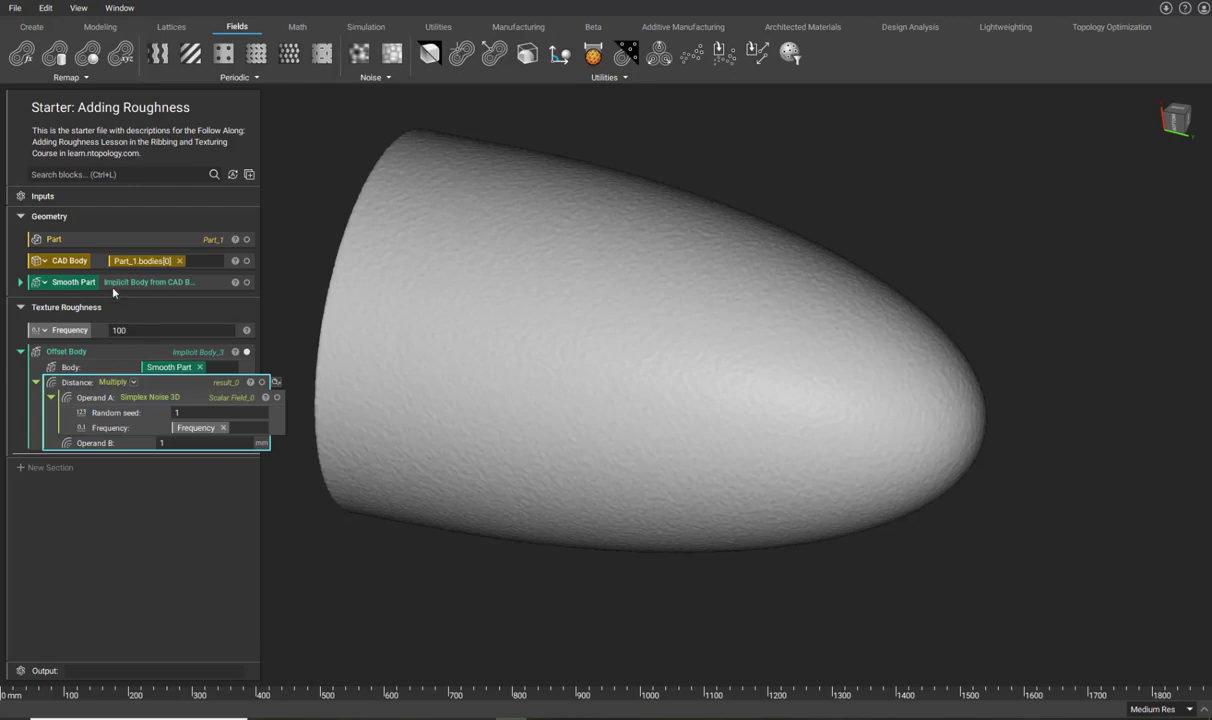
Rename the Offset Body block to 'Rough Part'.
{"action": "right_click", "coordinate": [112, 351]}
{"action": "left_click", "coordinate": [143, 409]}
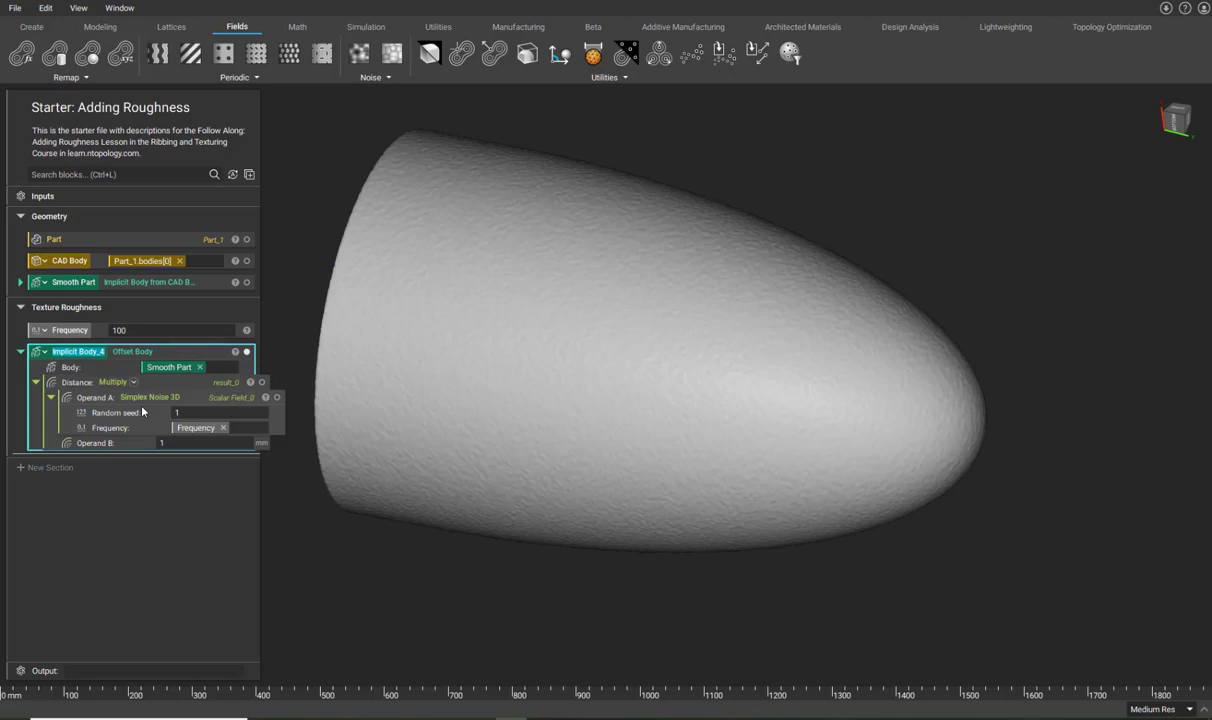
{"action": "type", "text": "Rough Part"}
{"action": "left_click", "coordinate": [306, 536]}
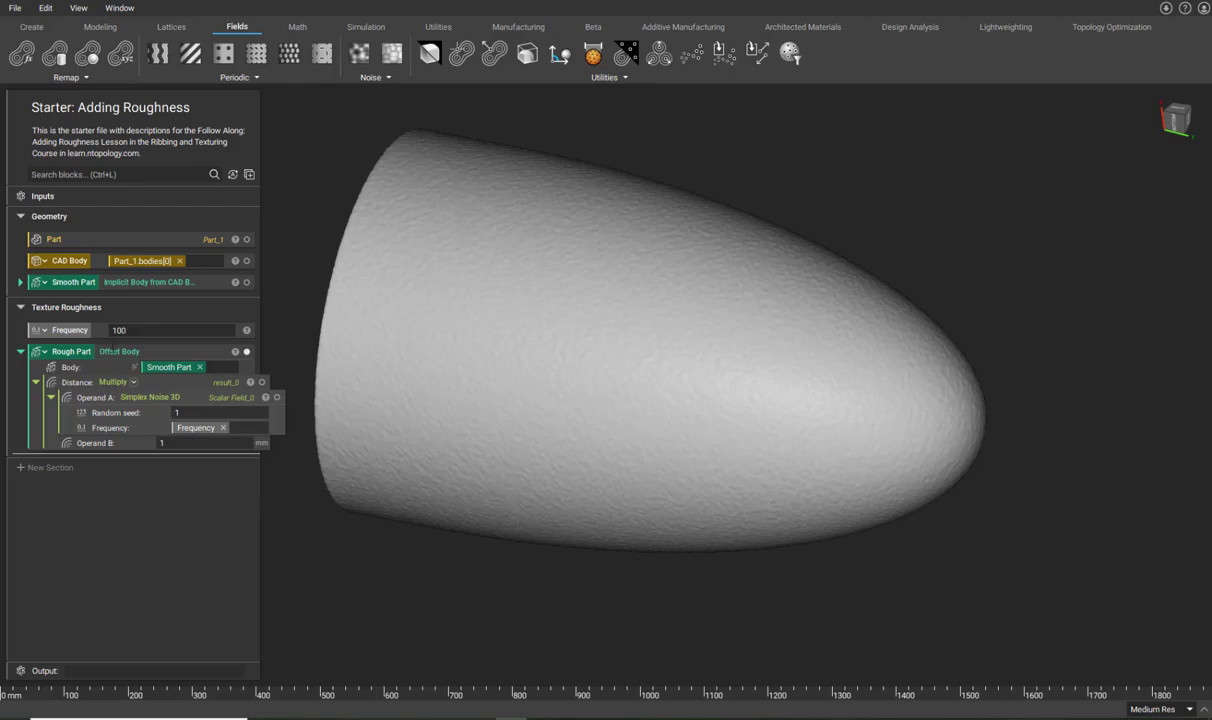
{"action": "right_click", "coordinate": [117, 355]}
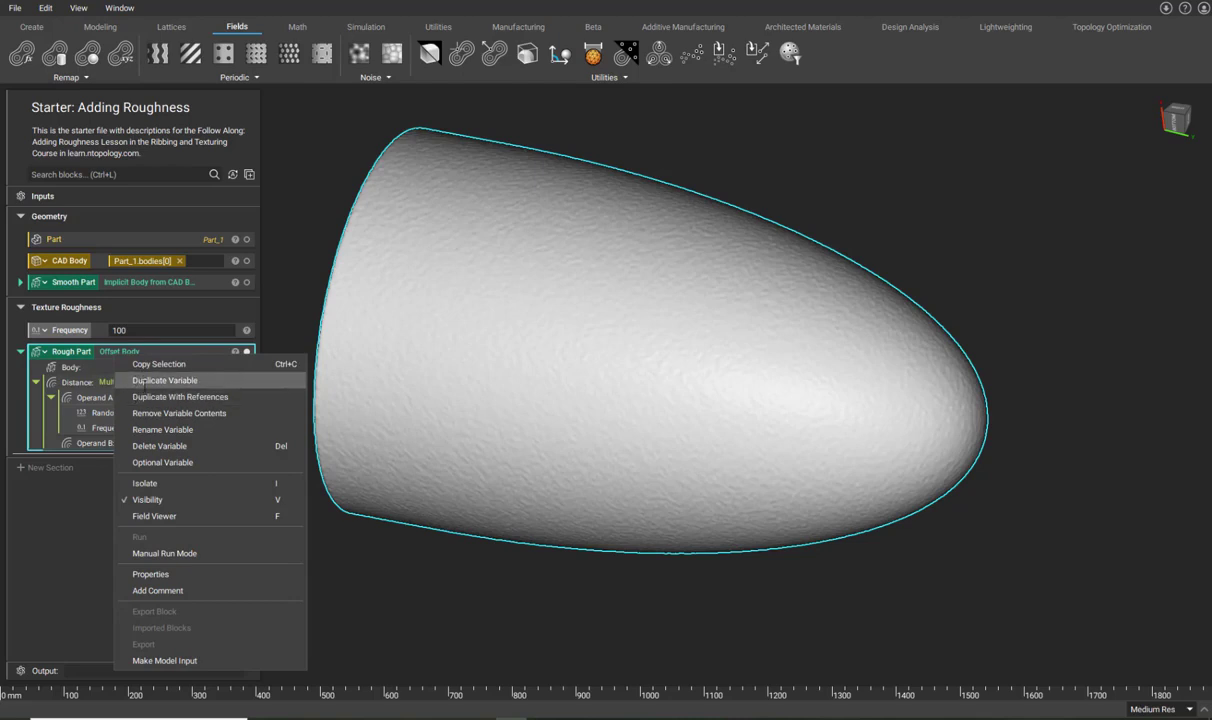
Duplicate Rough Part and name the copy 'Varied Roughness'.
{"action": "left_click", "coordinate": [160, 381]}
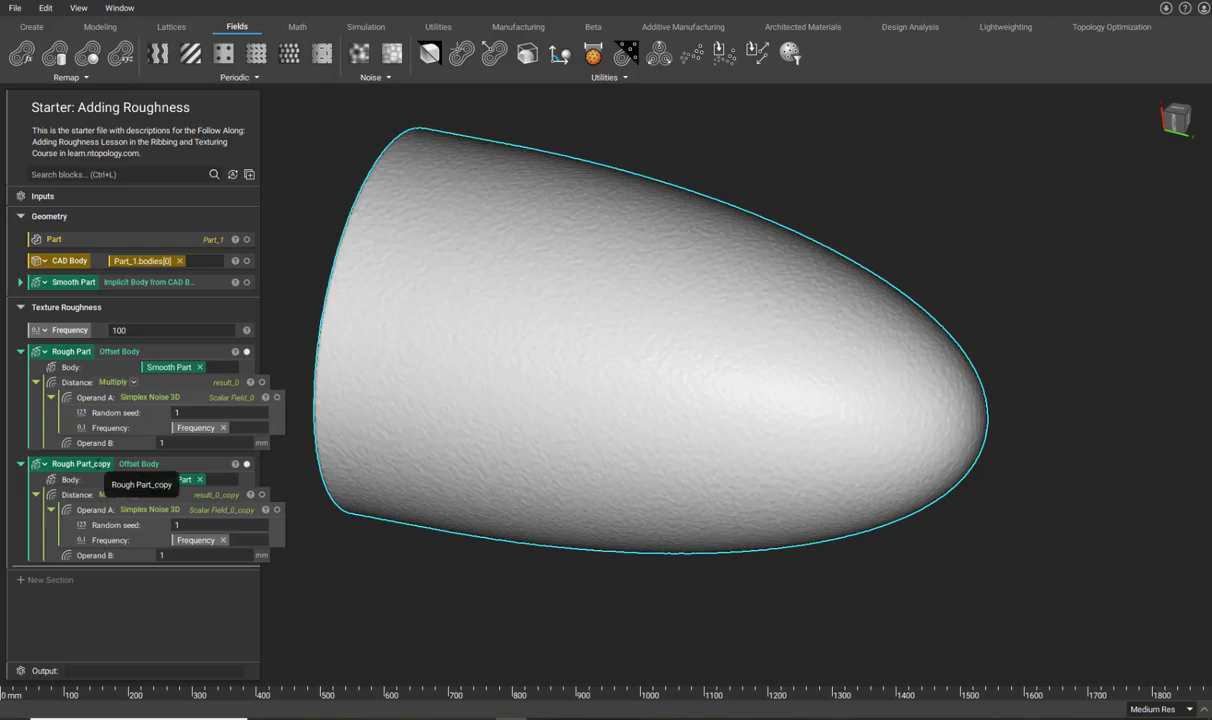
{"action": "double_click", "coordinate": [82, 464]}
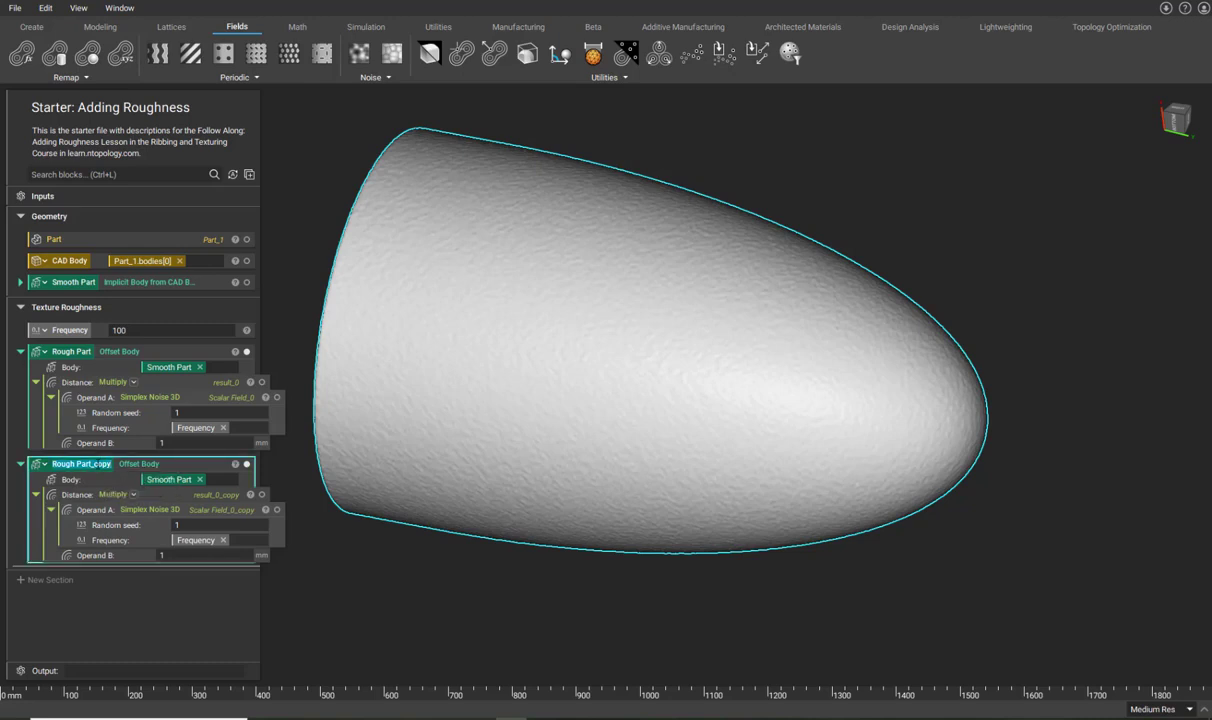
{"action": "type", "text": "R"}
{"action": "key", "text": "BackSpace"}
{"action": "type", "text": "Varied Roughness"}
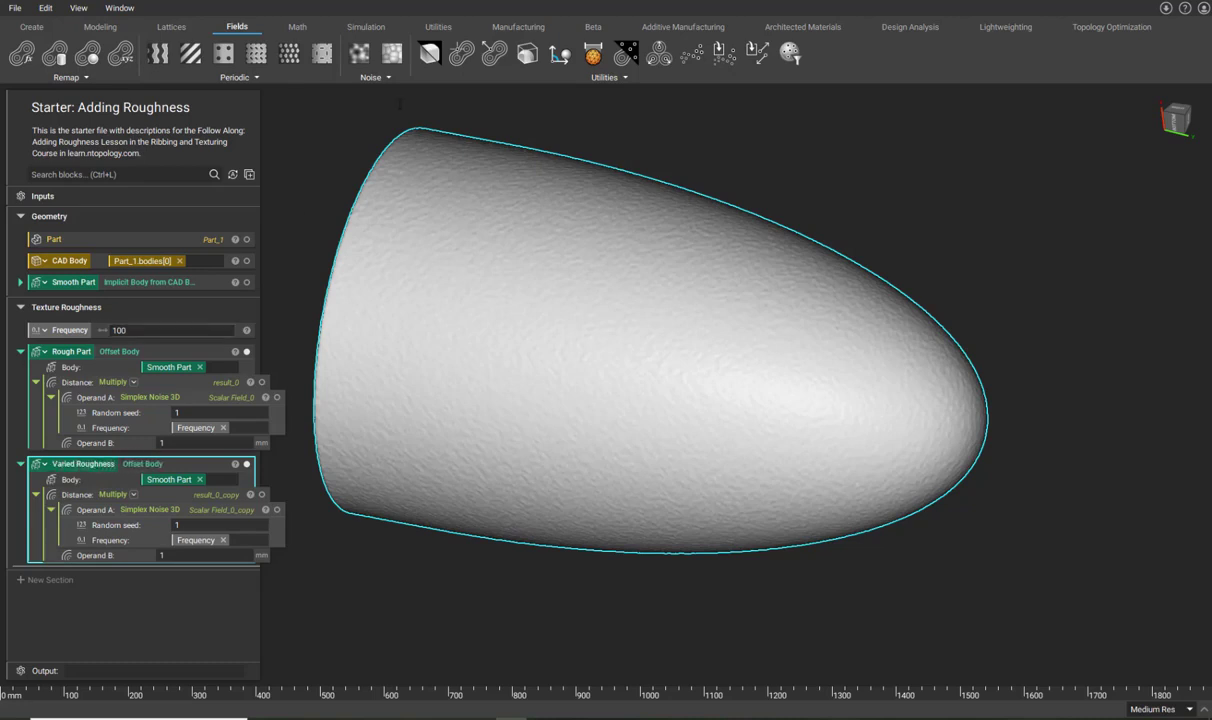
{"action": "left_click", "coordinate": [446, 595]}
Replace Varied Roughness's Operand B with a Ramp block.
{"action": "right_click_drag", "start_coordinate": [468, 449], "coordinate": [489, 467]}
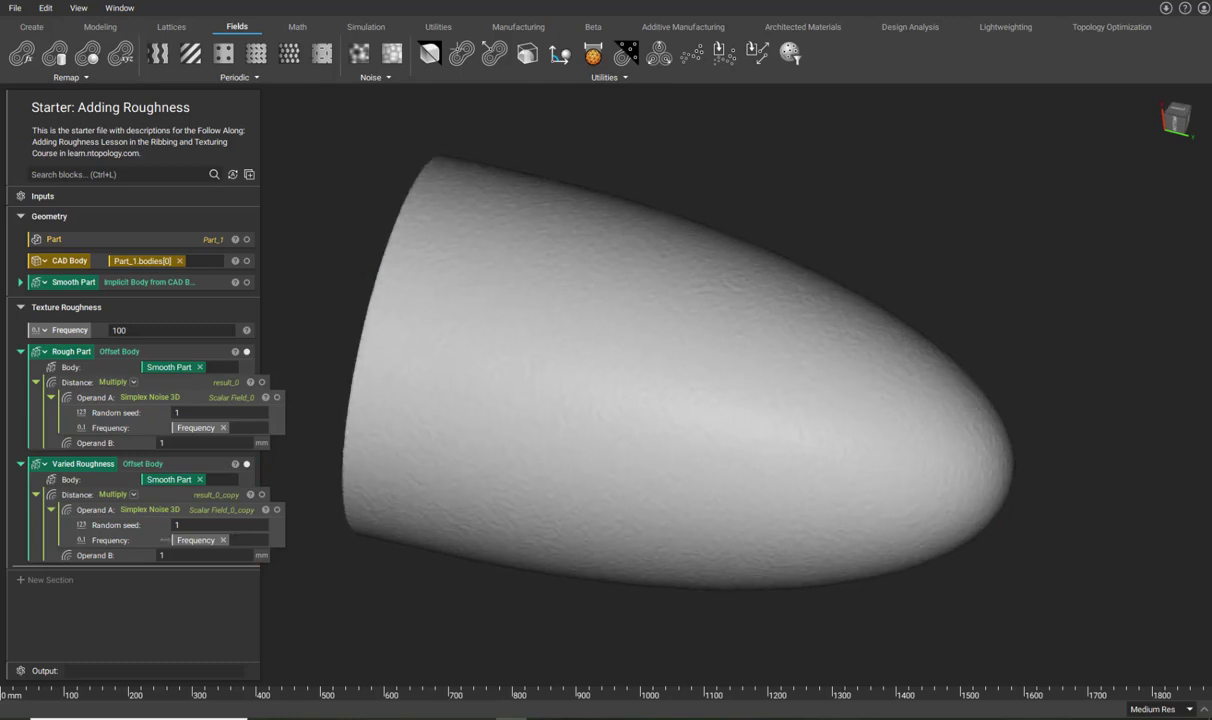
{"action": "left_click", "coordinate": [215, 550]}
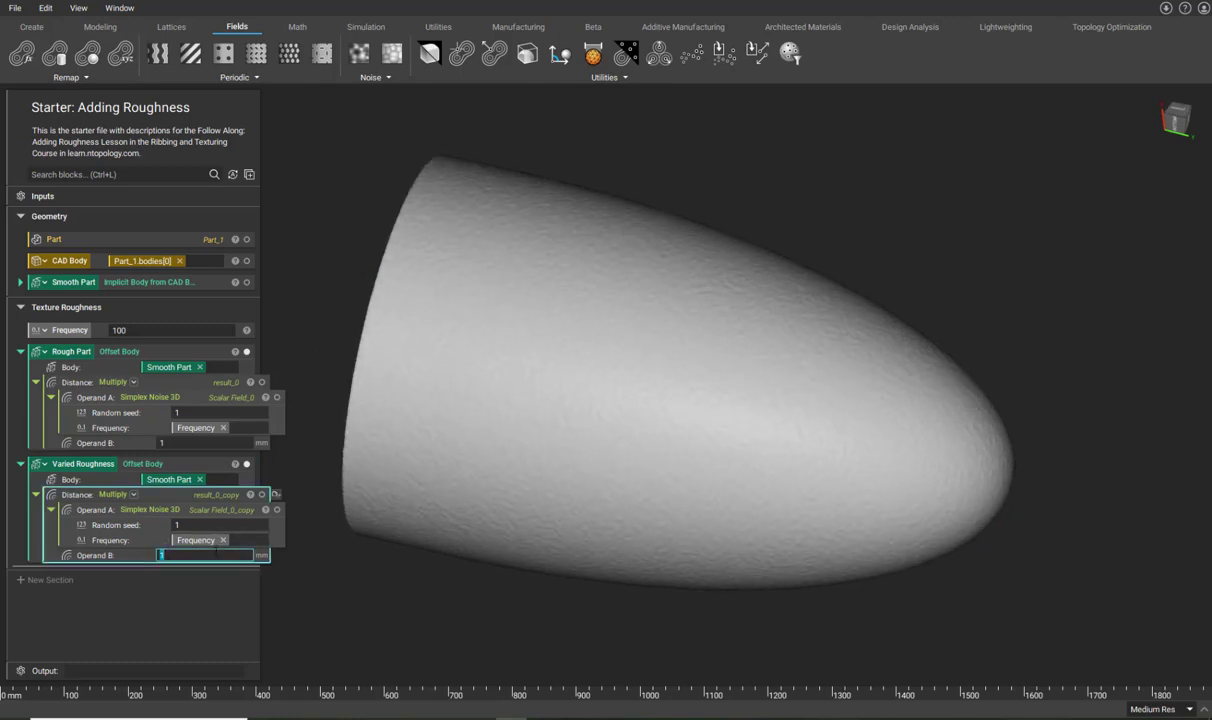
{"action": "type", "text": "ramp"}
{"action": "key", "text": "Return"}
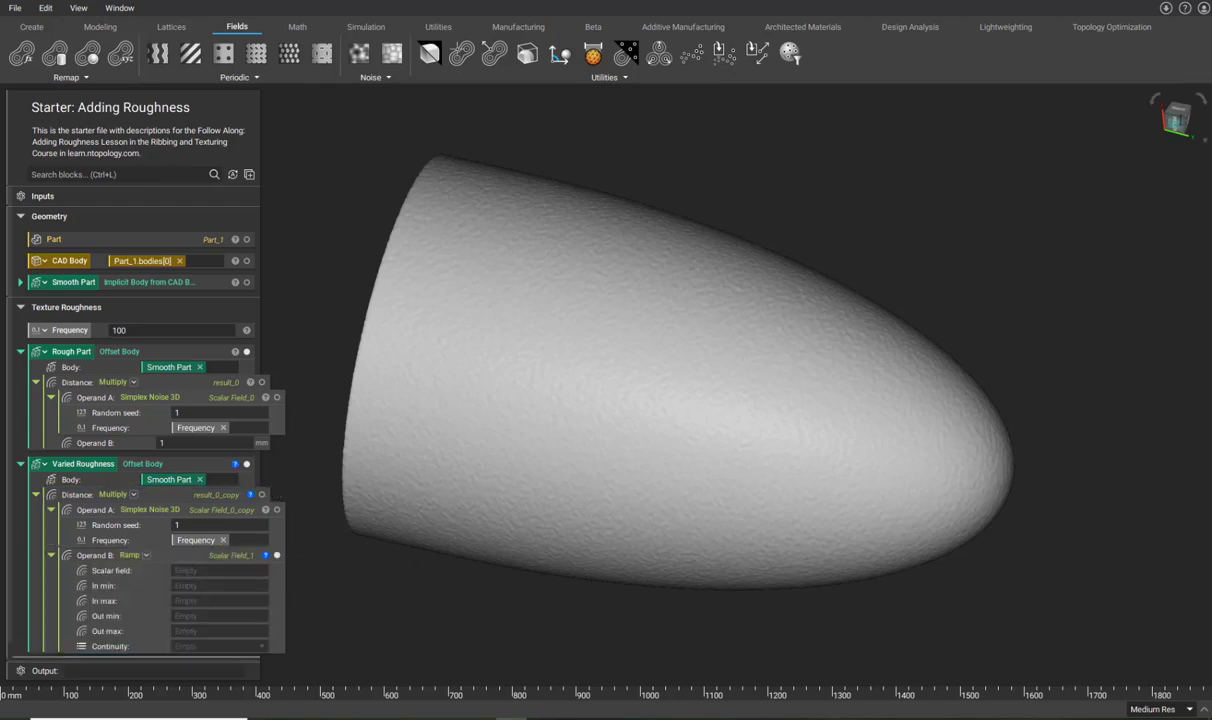
Hide Rough Part, show Smooth Part, and feed a Plane from Normal into the Ramp's scalar field.
{"action": "left_click", "coordinate": [1175, 123]}
{"action": "left_click", "coordinate": [247, 352]}
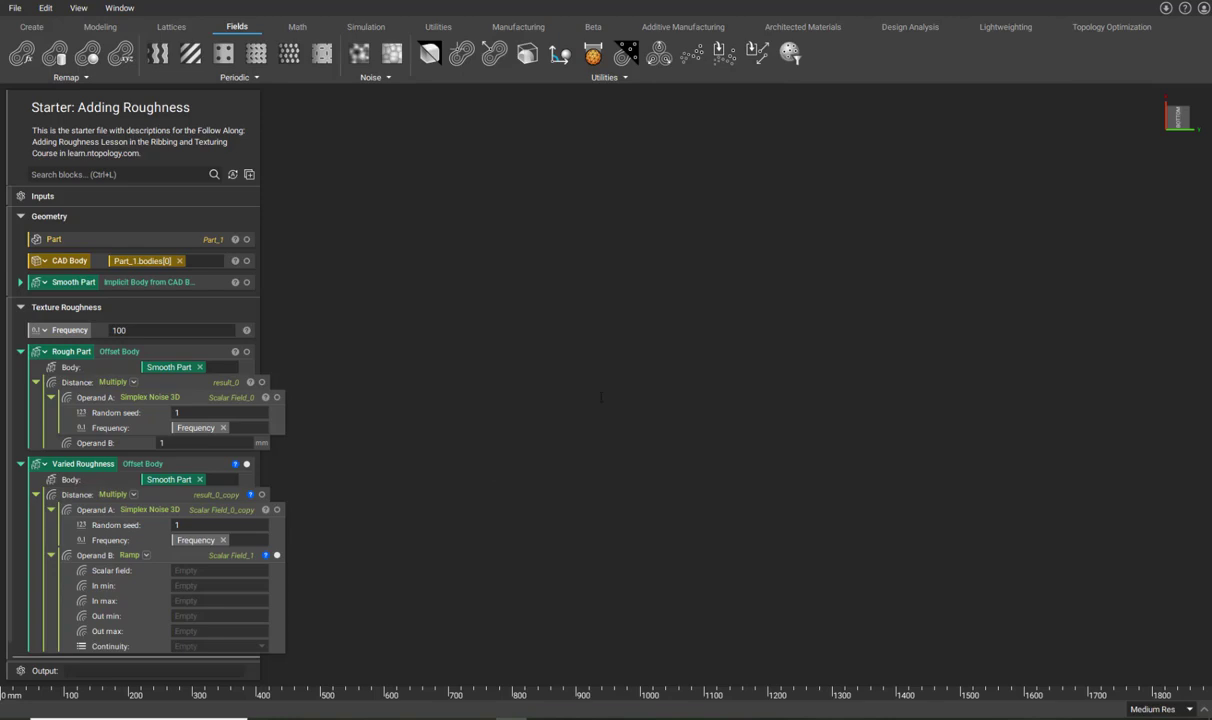
{"action": "left_click", "coordinate": [247, 282]}
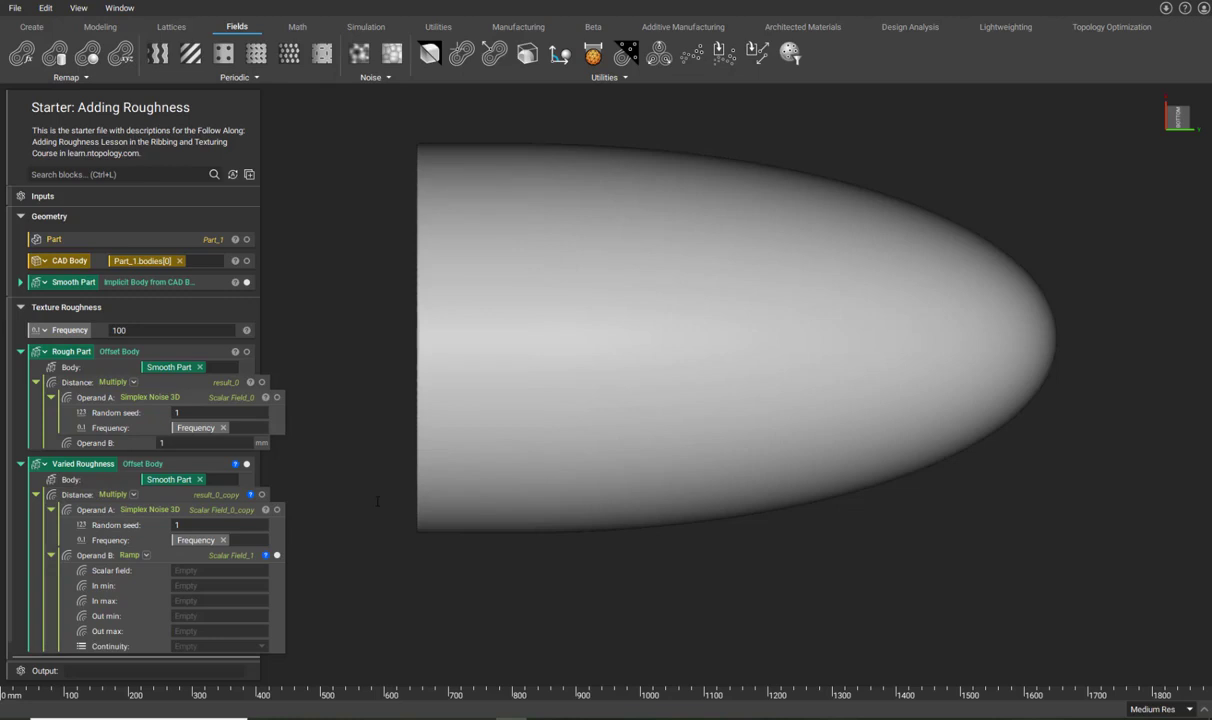
{"action": "left_click", "coordinate": [201, 569]}
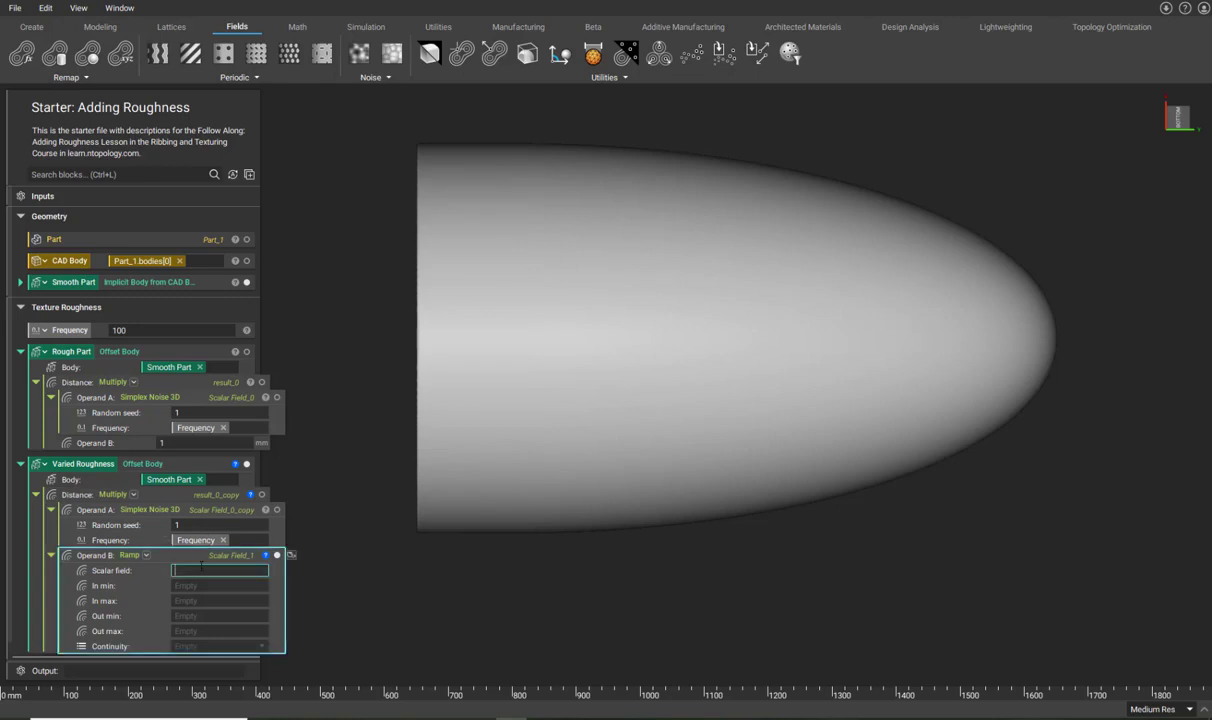
{"action": "type", "text": "plane"}
{"action": "key", "text": "Return"}
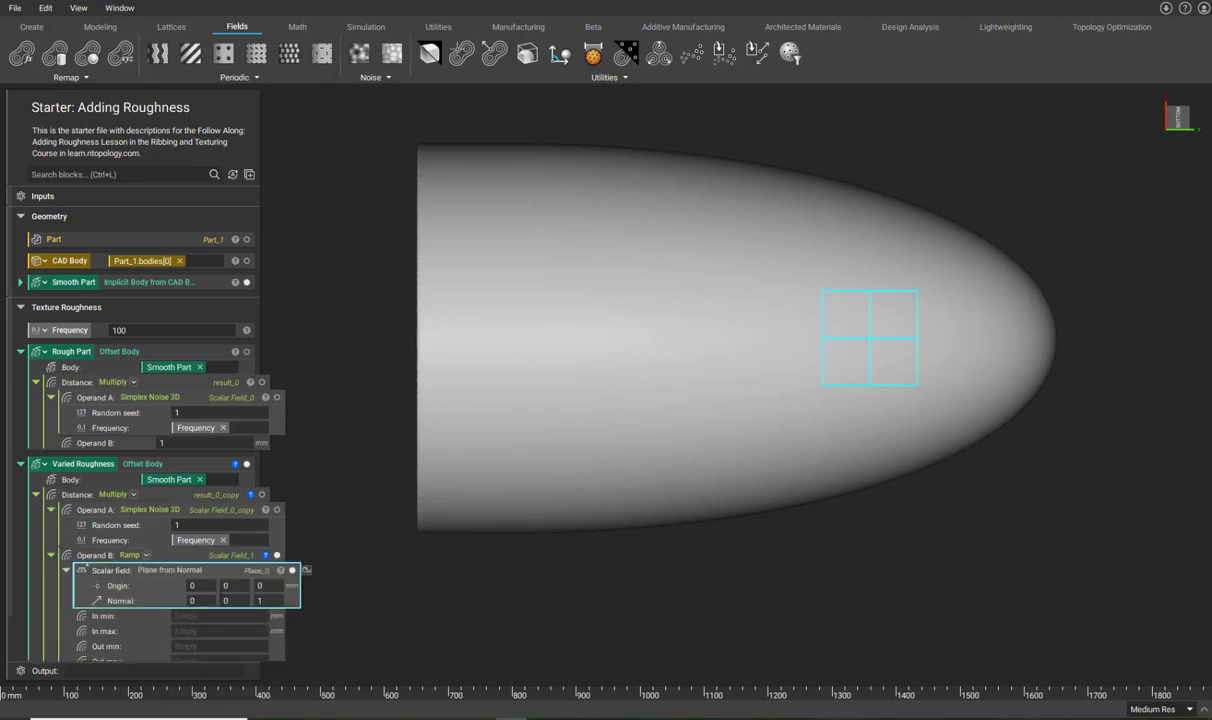
Set the Plane from Normal's normal to 0, 1, 0.
{"action": "double_click", "coordinate": [227, 601]}
{"action": "type", "text": "1"}
{"action": "key", "text": "Tab"}
{"action": "type", "text": "0"}
{"action": "key", "text": "Return"}
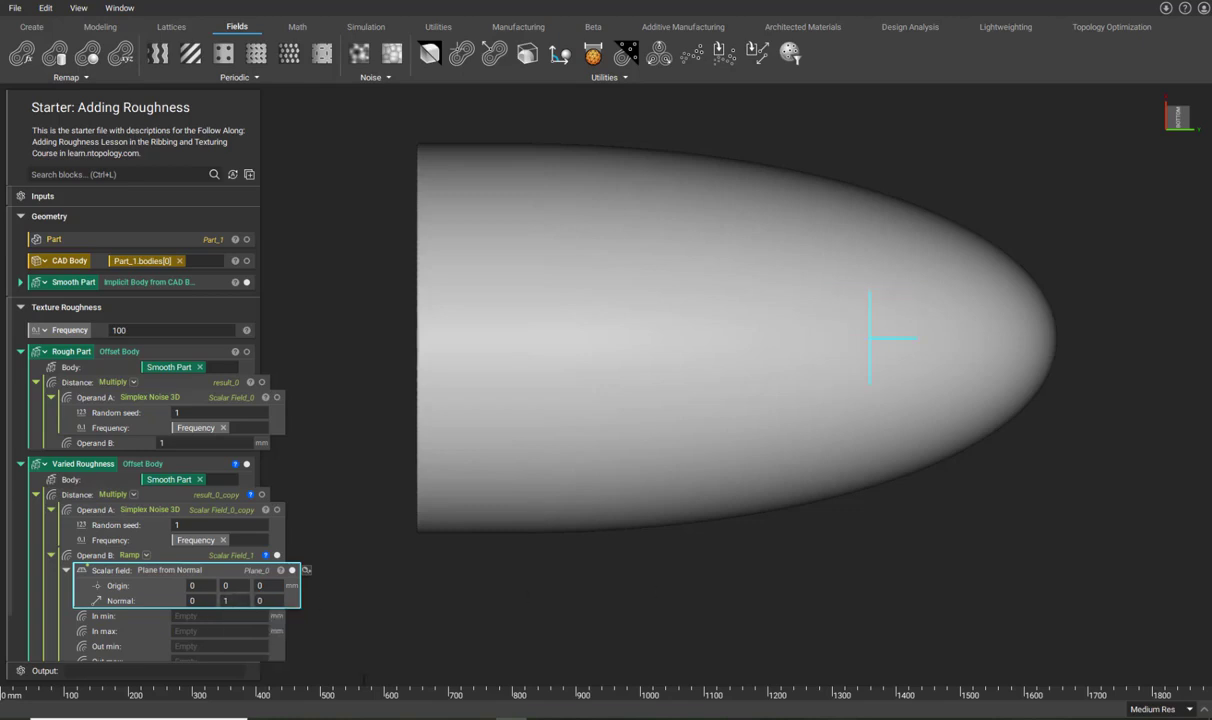
Move the plane origin to the part's flat end, around -43.4, -678.9, 0.
{"action": "left_click", "coordinate": [227, 586]}
{"action": "left_click_drag", "start_coordinate": [881, 326], "coordinate": [451, 351]}
{"action": "left_click", "coordinate": [454, 348]}
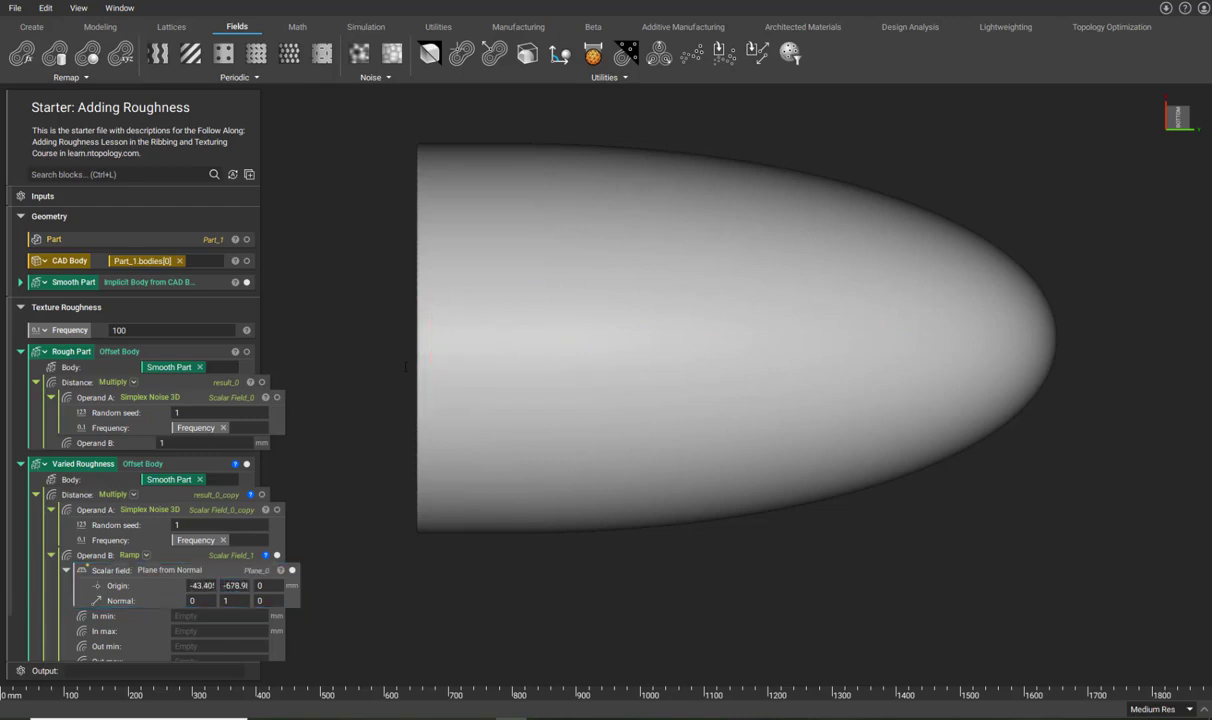
{"action": "right_click_drag", "start_coordinate": [430, 387], "coordinate": [417, 414]}
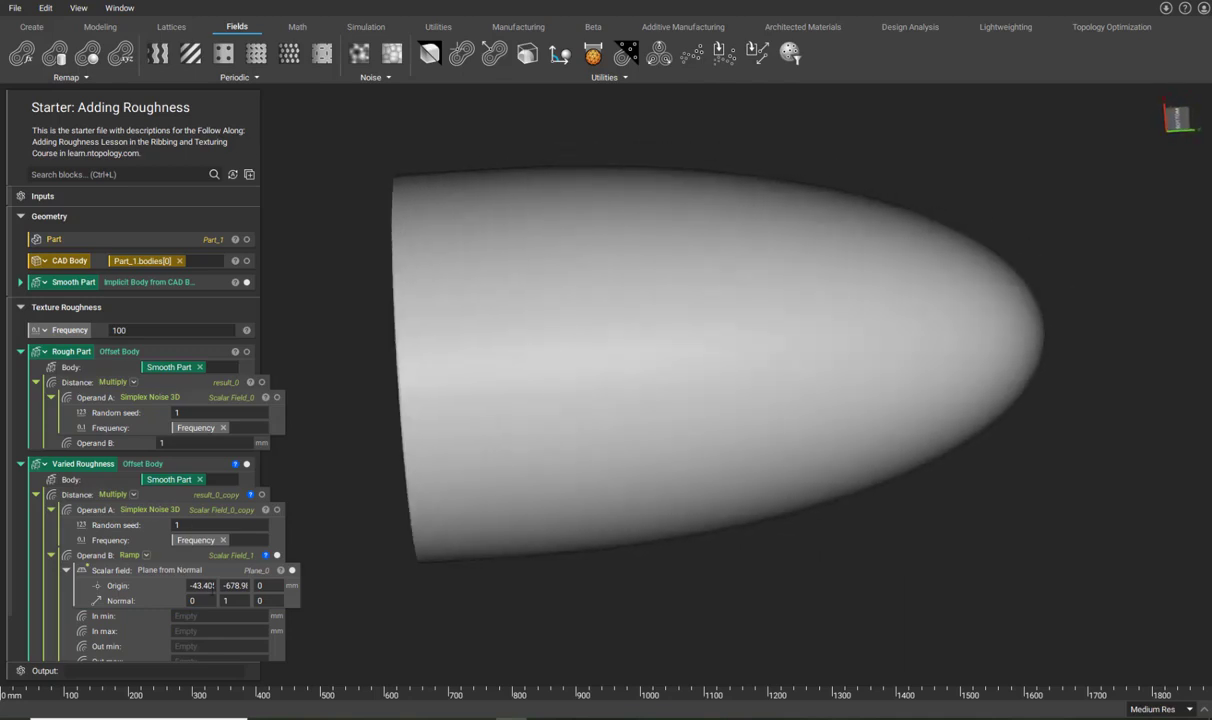
{"action": "left_click", "coordinate": [270, 569]}
View the nose cone straight on from below and select the Smooth Part.
{"action": "right_click_drag", "start_coordinate": [537, 419], "coordinate": [549, 366]}
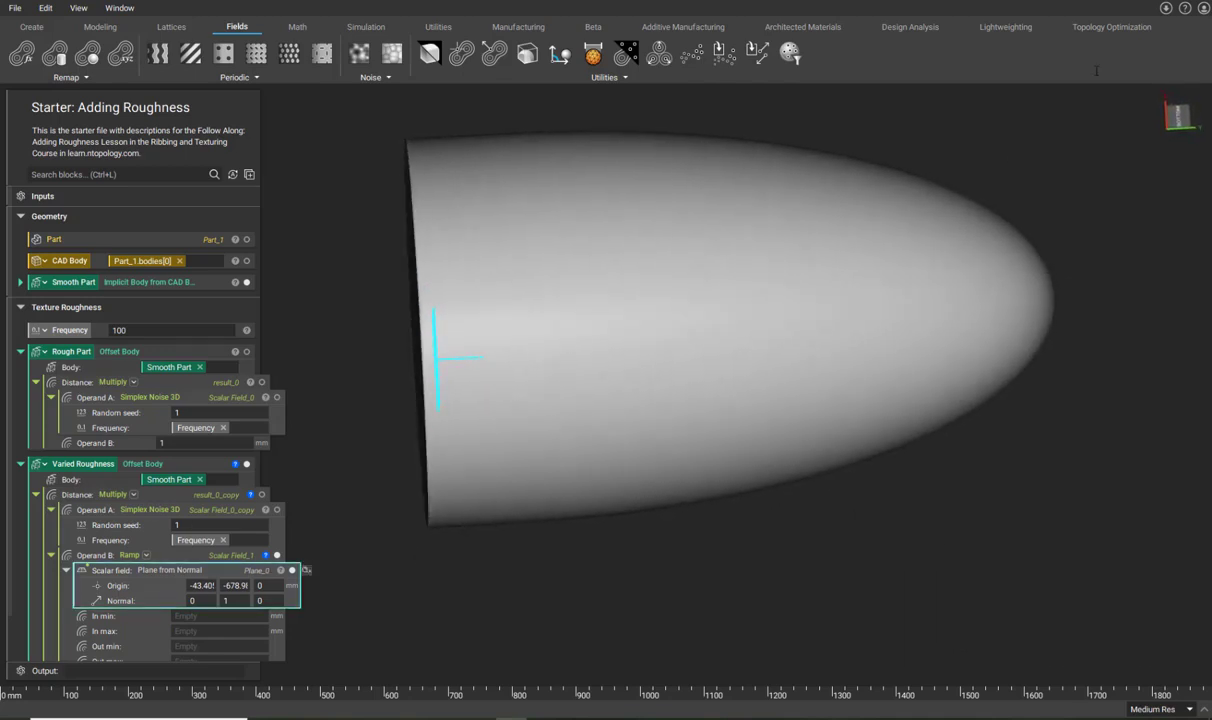
{"action": "left_click", "coordinate": [1177, 115]}
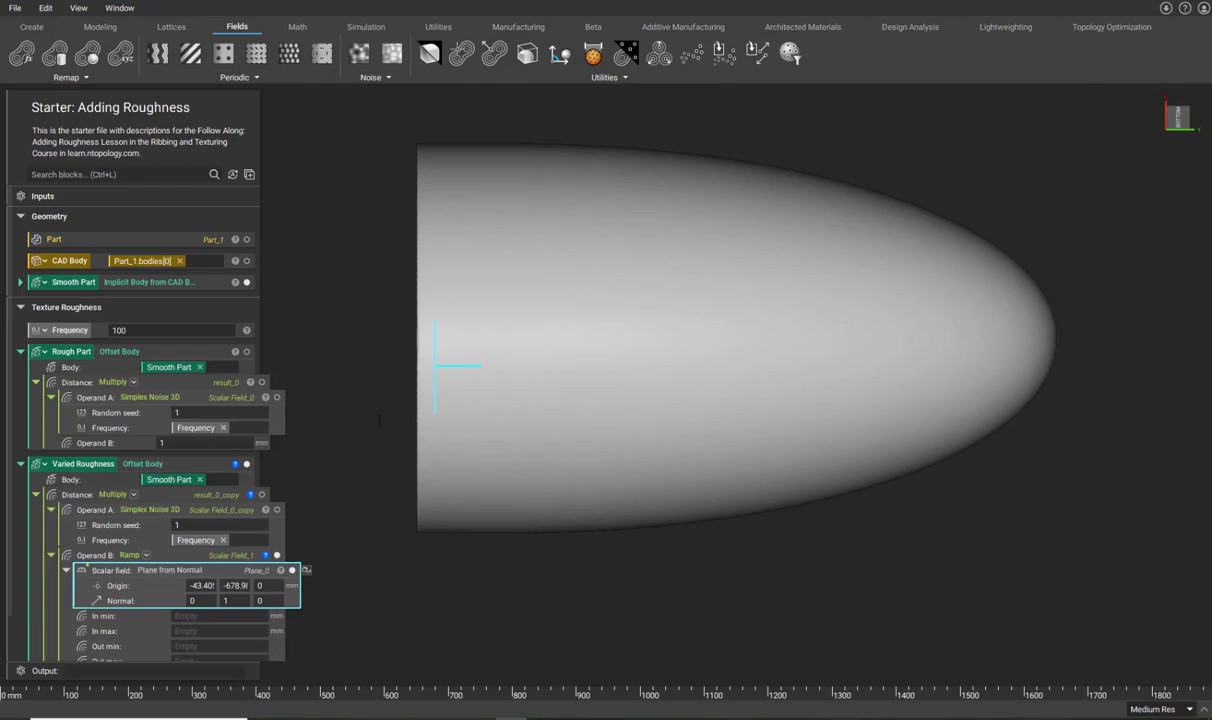
{"action": "left_click", "coordinate": [210, 282]}
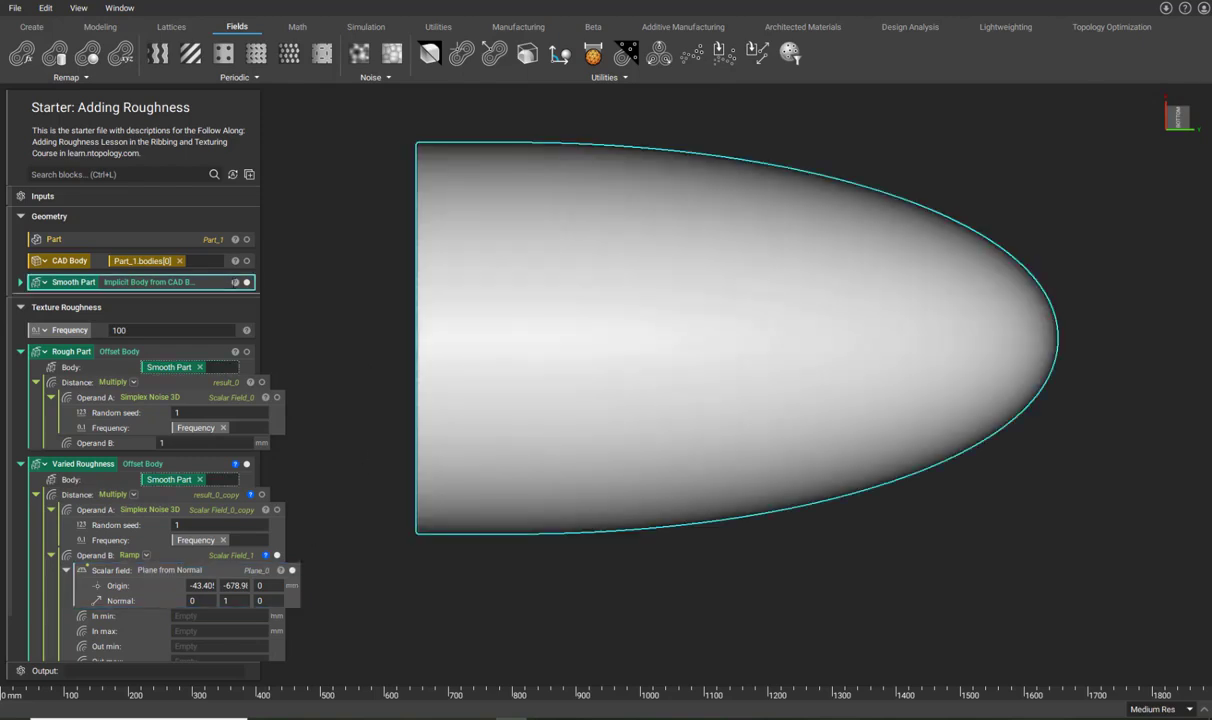
{"action": "left_click", "coordinate": [235, 282]}
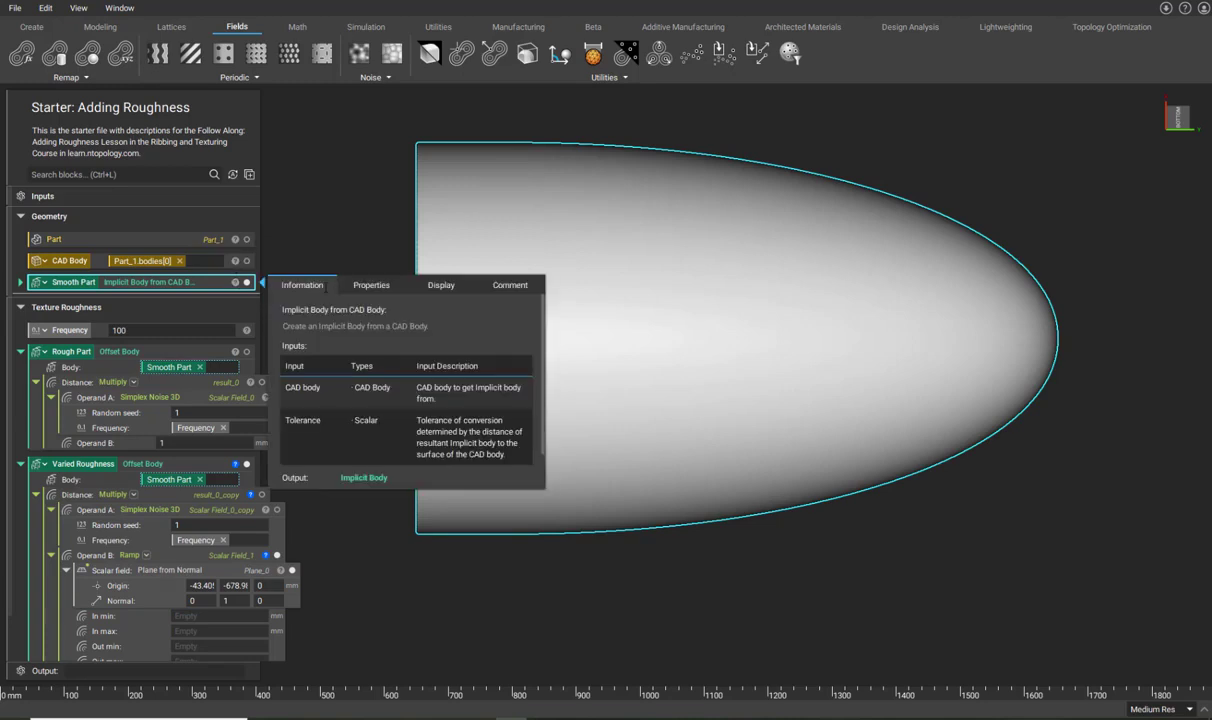
{"action": "left_click", "coordinate": [366, 284]}
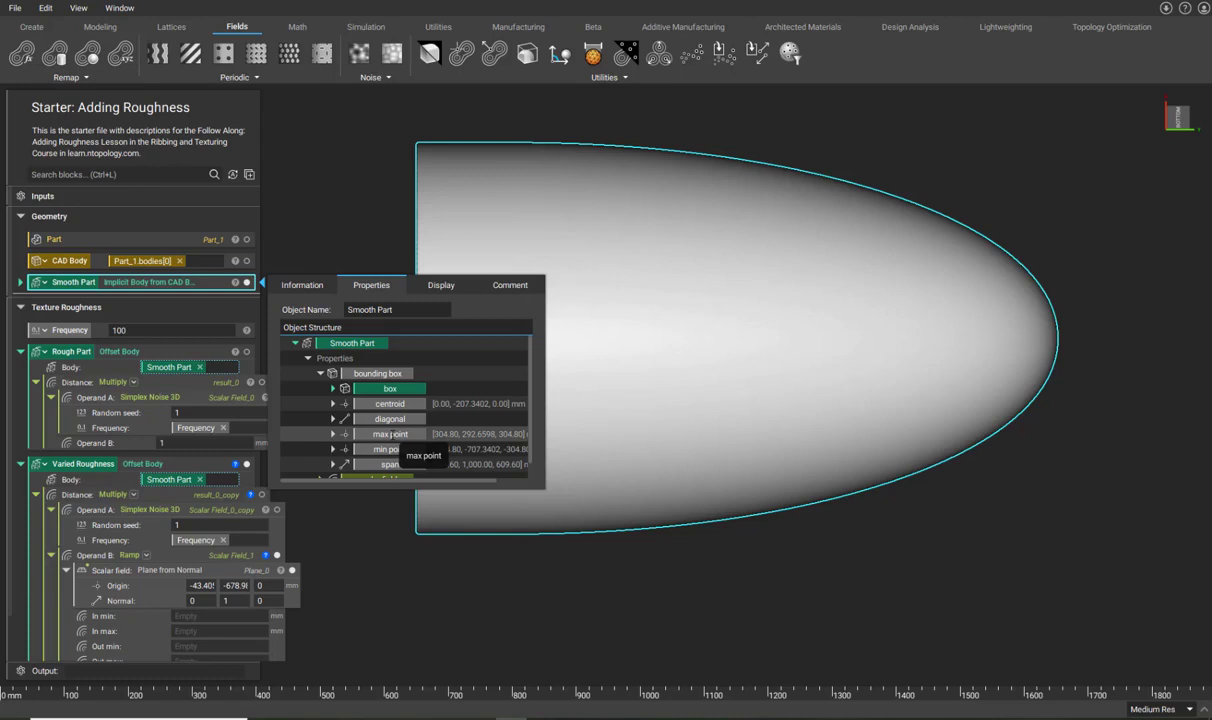
{"action": "left_click", "coordinate": [446, 259]}
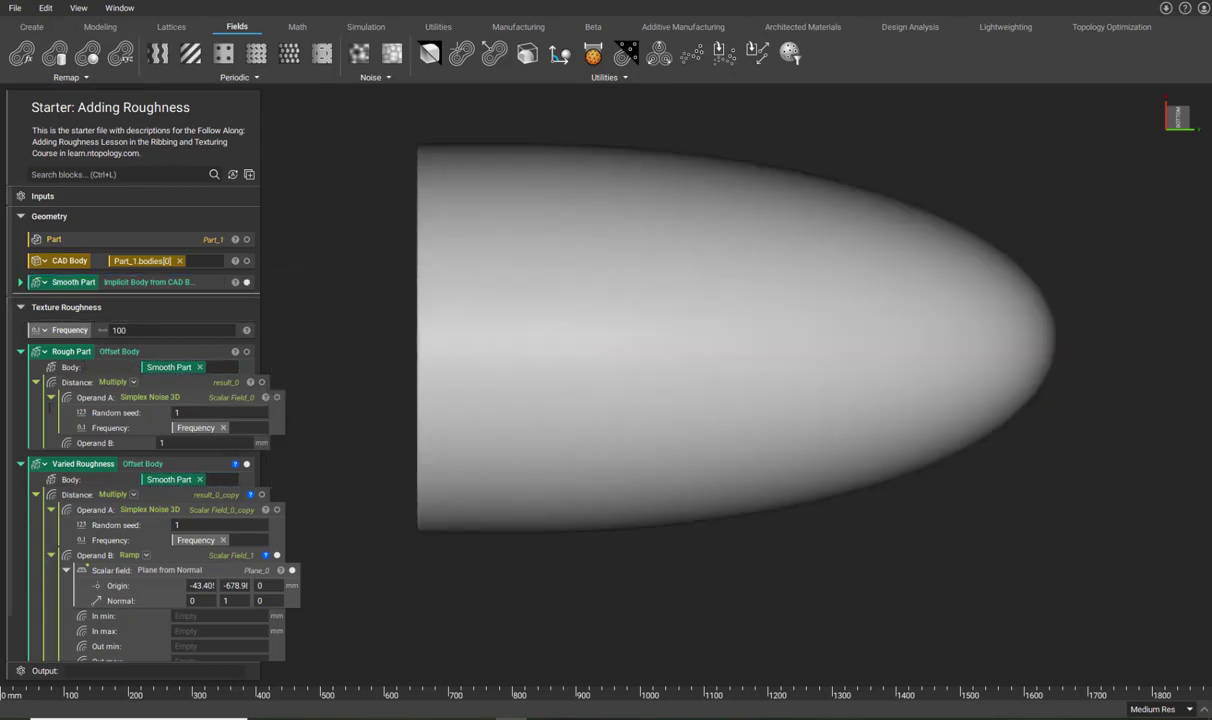
Enter 0 for the Ramp's In min and 1000 for its In max.
{"action": "left_click", "coordinate": [200, 585]}
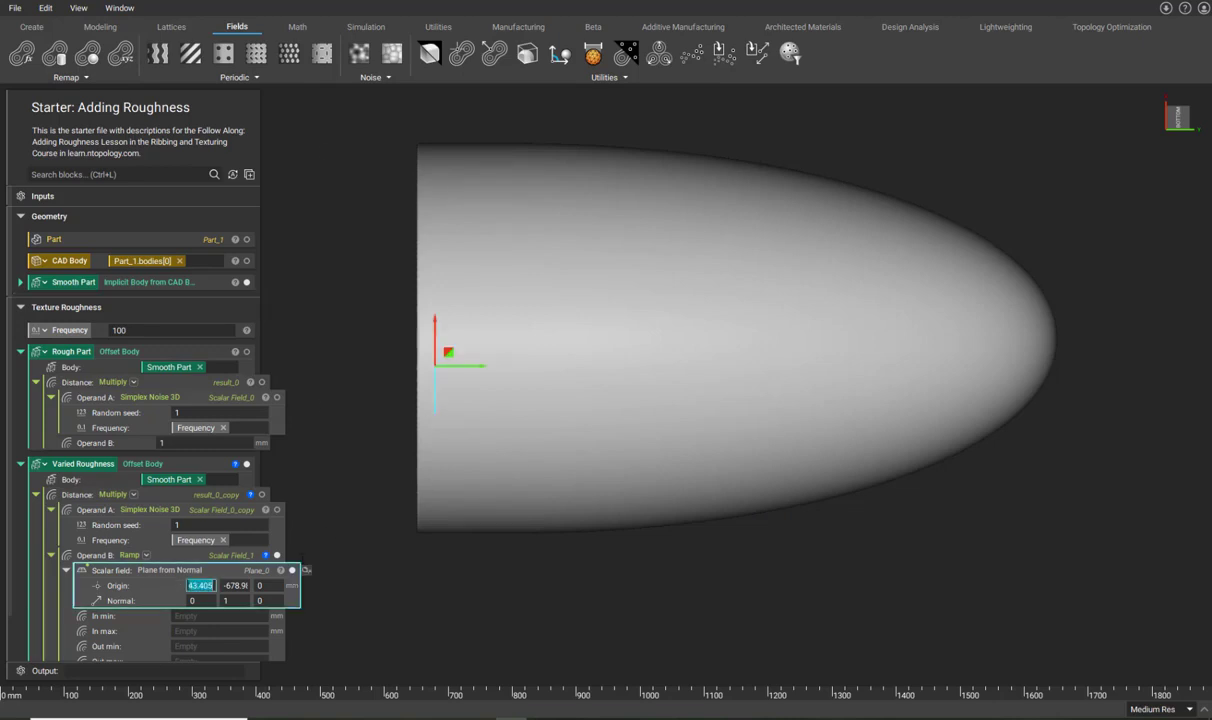
{"action": "left_click", "coordinate": [183, 617]}
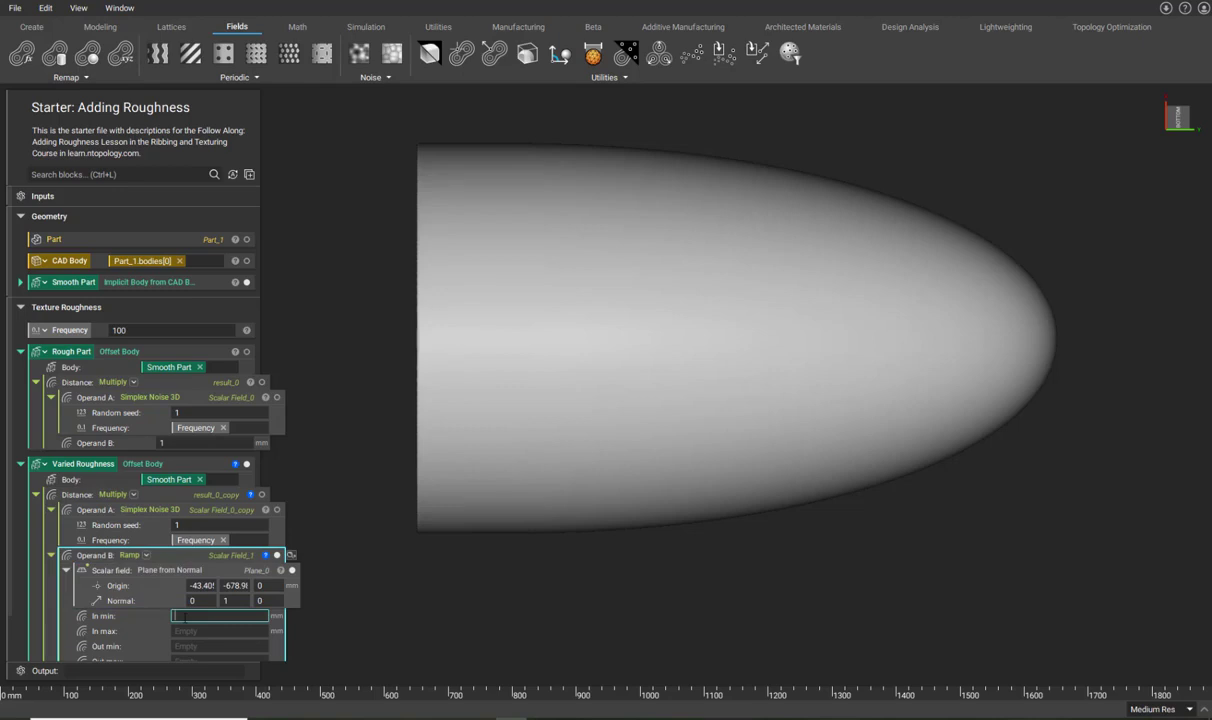
{"action": "type", "text": "0"}
{"action": "key", "text": "Return"}
{"action": "left_click", "coordinate": [218, 631]}
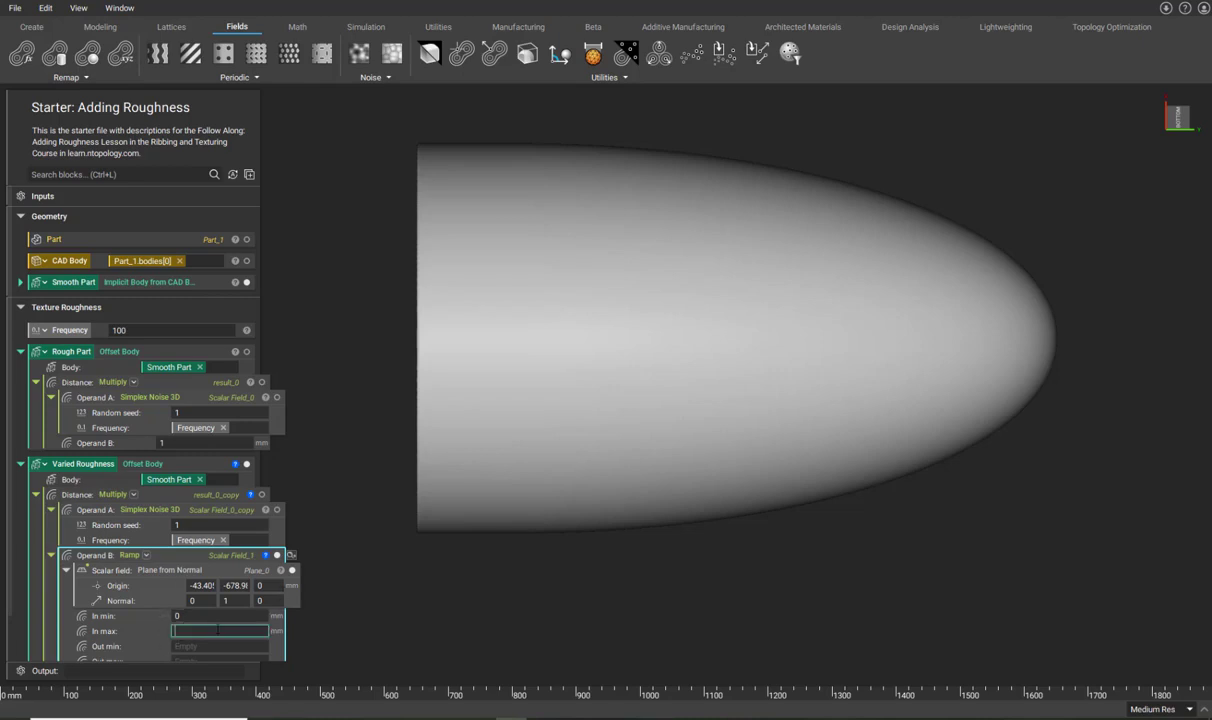
{"action": "type", "text": "1000"}
{"action": "left_click", "coordinate": [347, 623]}
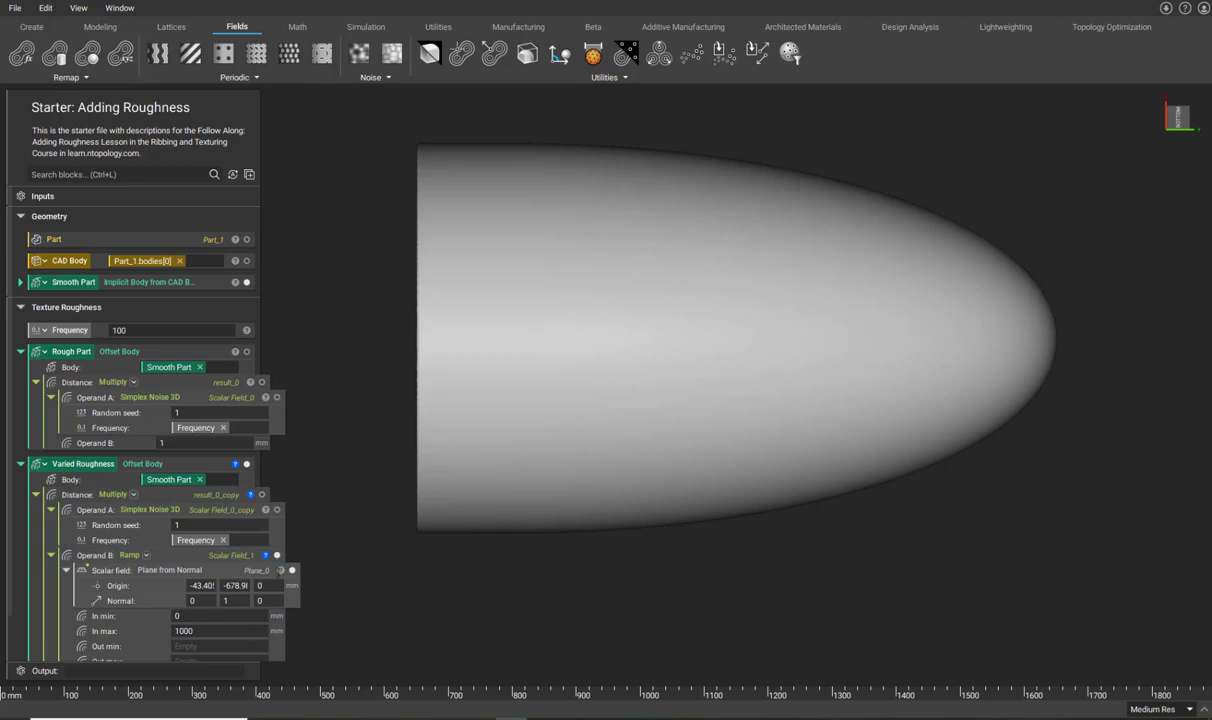
Show the ramp plane and pan to check its position against the nose cone.
{"action": "left_click", "coordinate": [272, 571]}
{"action": "middle_click_drag", "start_coordinate": [614, 325], "coordinate": [571, 572]}
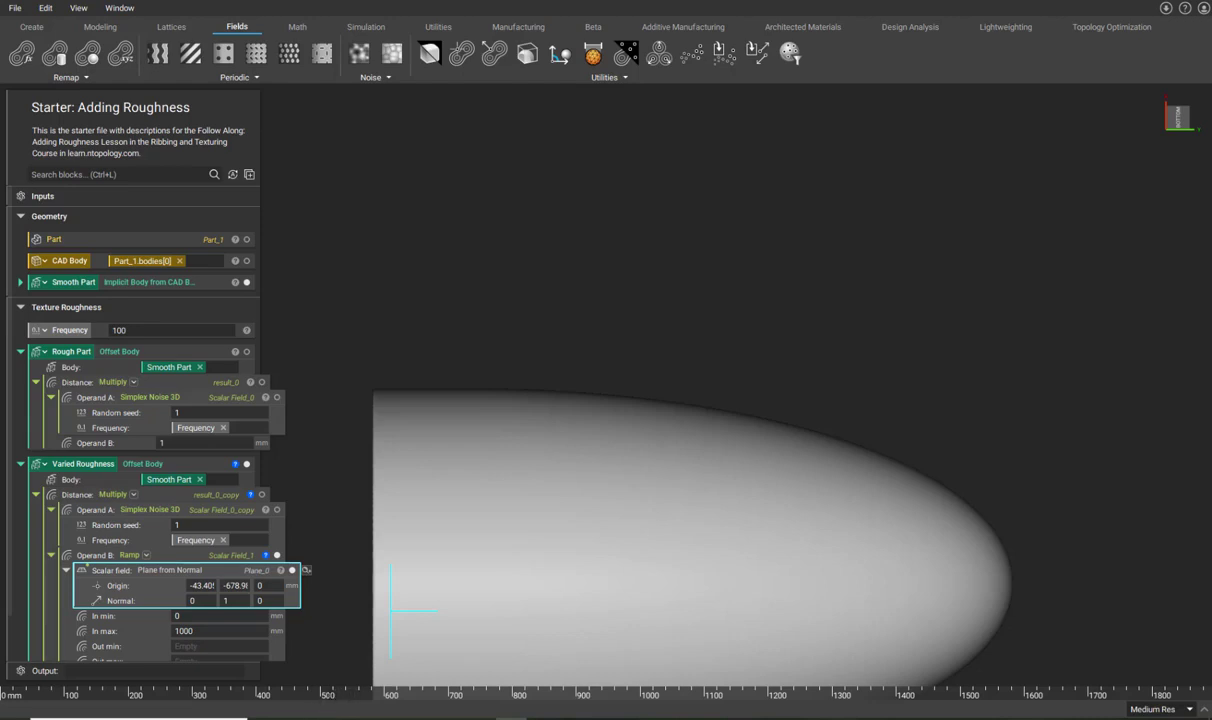
{"action": "left_click_drag", "start_coordinate": [340, 692], "coordinate": [711, 686]}
{"action": "middle_click_drag", "start_coordinate": [686, 604], "coordinate": [679, 672]}
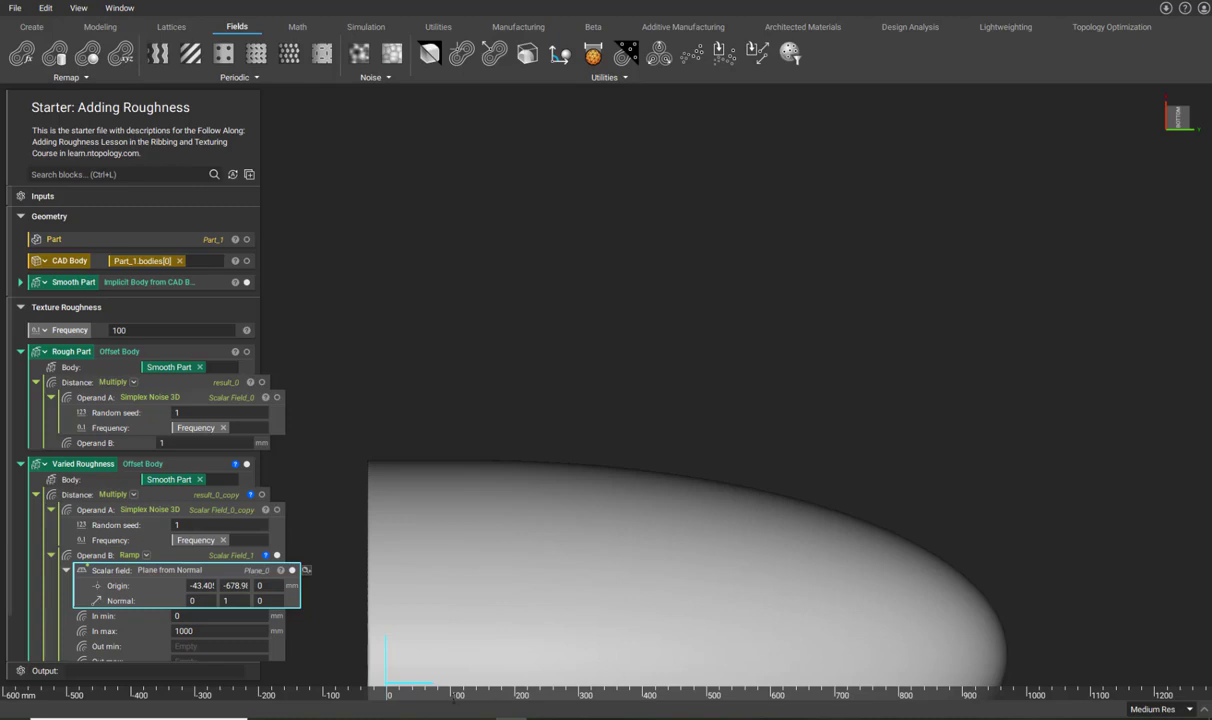
{"action": "middle_click_drag", "start_coordinate": [665, 593], "coordinate": [761, 318]}
{"action": "scroll", "coordinate": [180, 560], "scroll_direction": "down", "scroll_amount": 2}
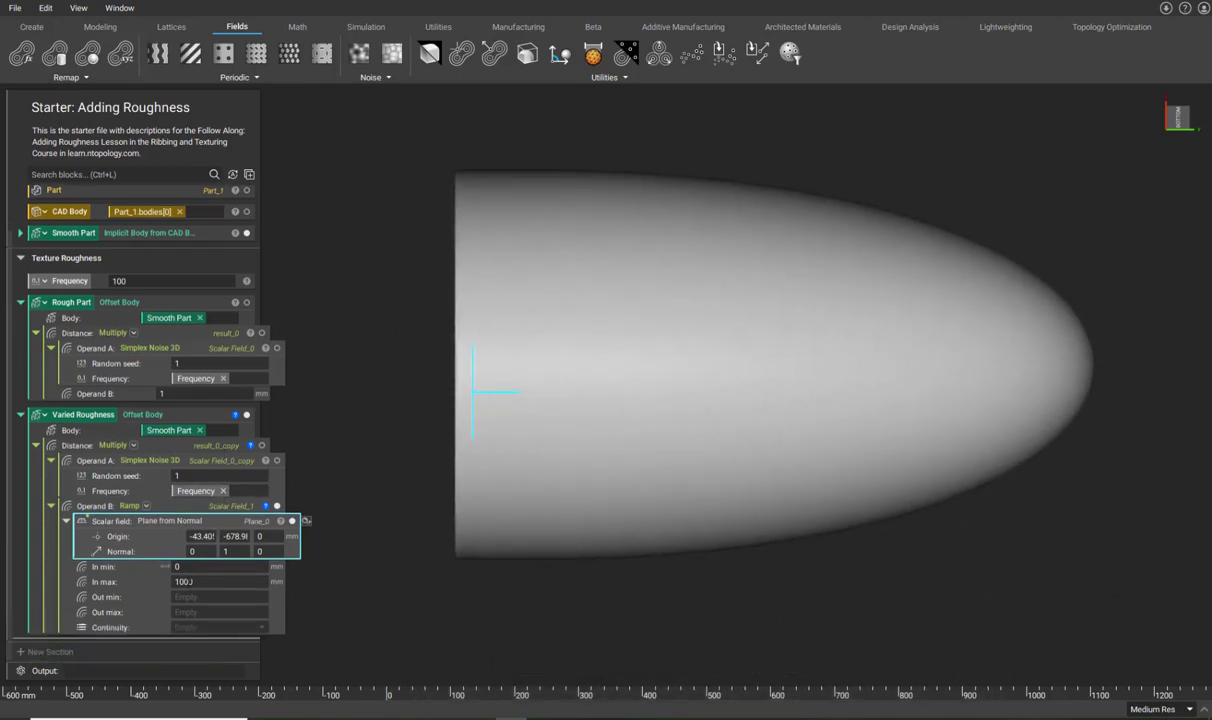
Give the Ramp Out min 0mm, Out max 5, and Geometric (C0) continuity.
{"action": "left_click", "coordinate": [177, 597]}
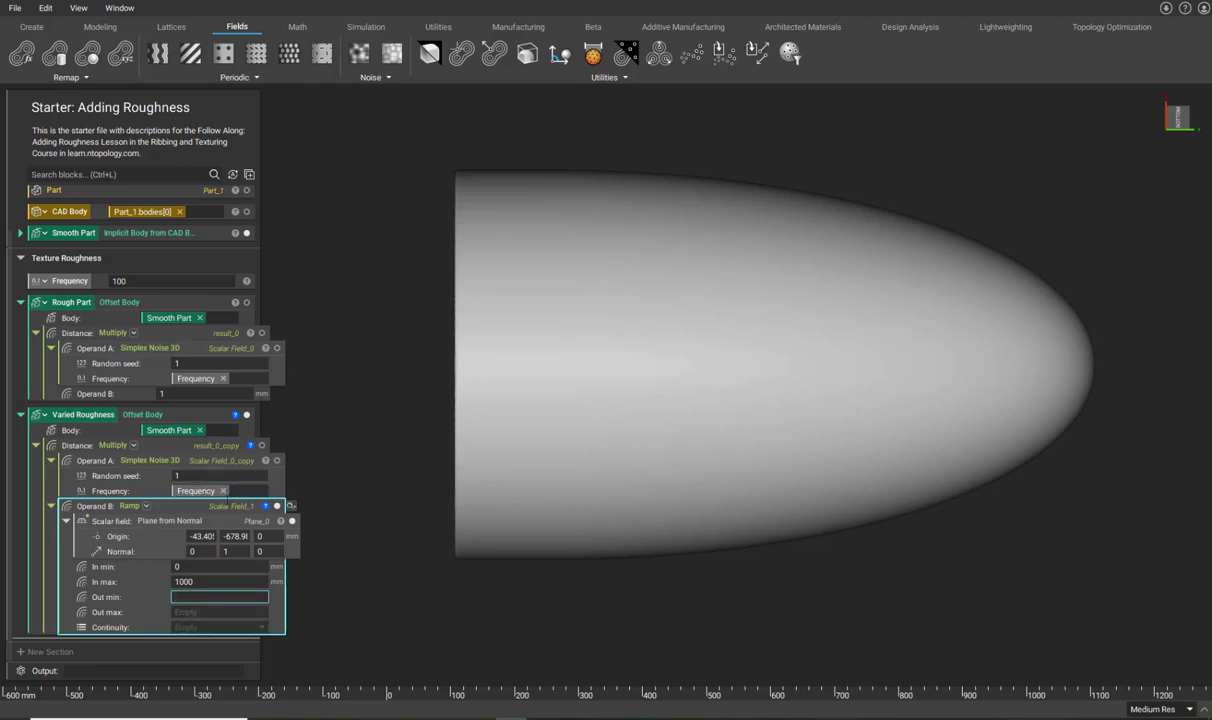
{"action": "type", "text": "o"}
{"action": "key", "text": "BackSpace"}
{"action": "type", "text": "0mm"}
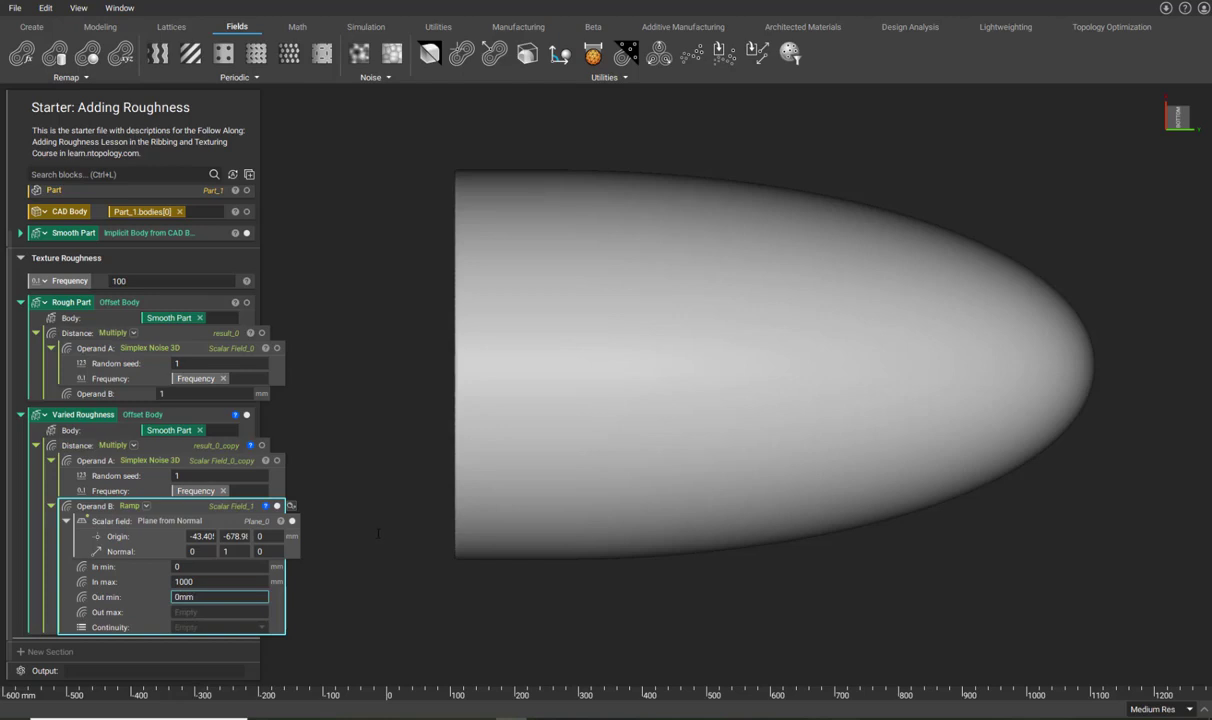
{"action": "key", "text": "Return"}
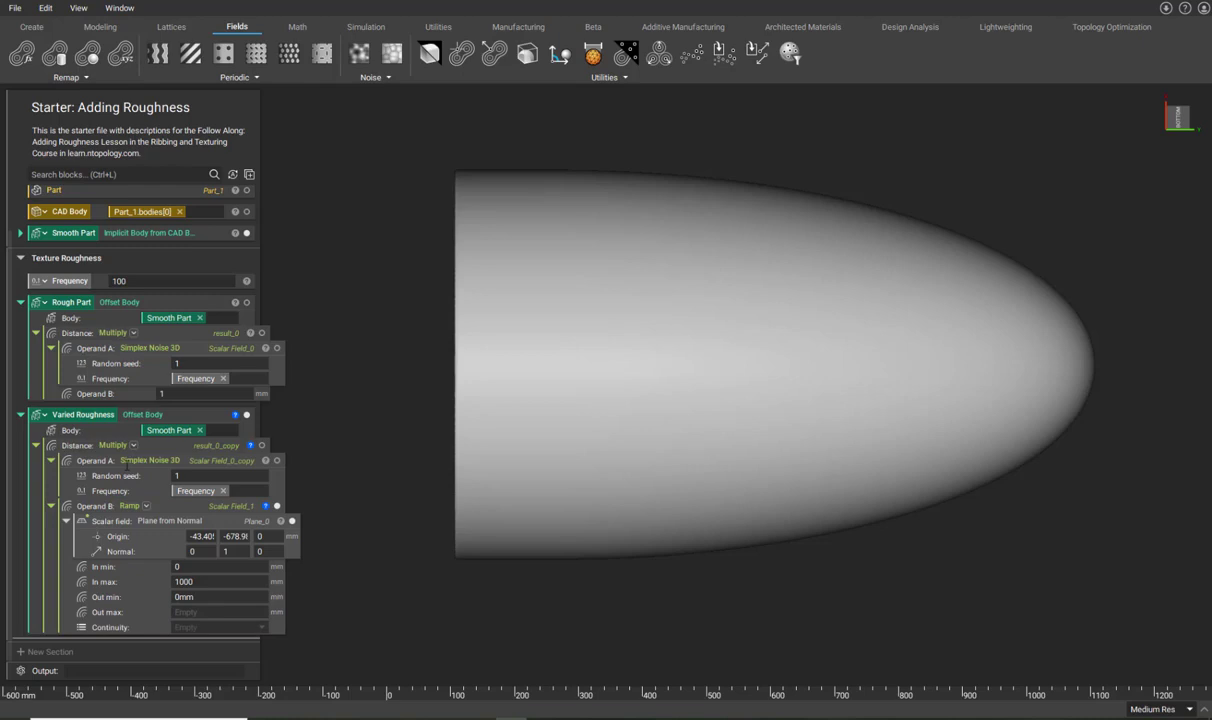
{"action": "left_click", "coordinate": [184, 612]}
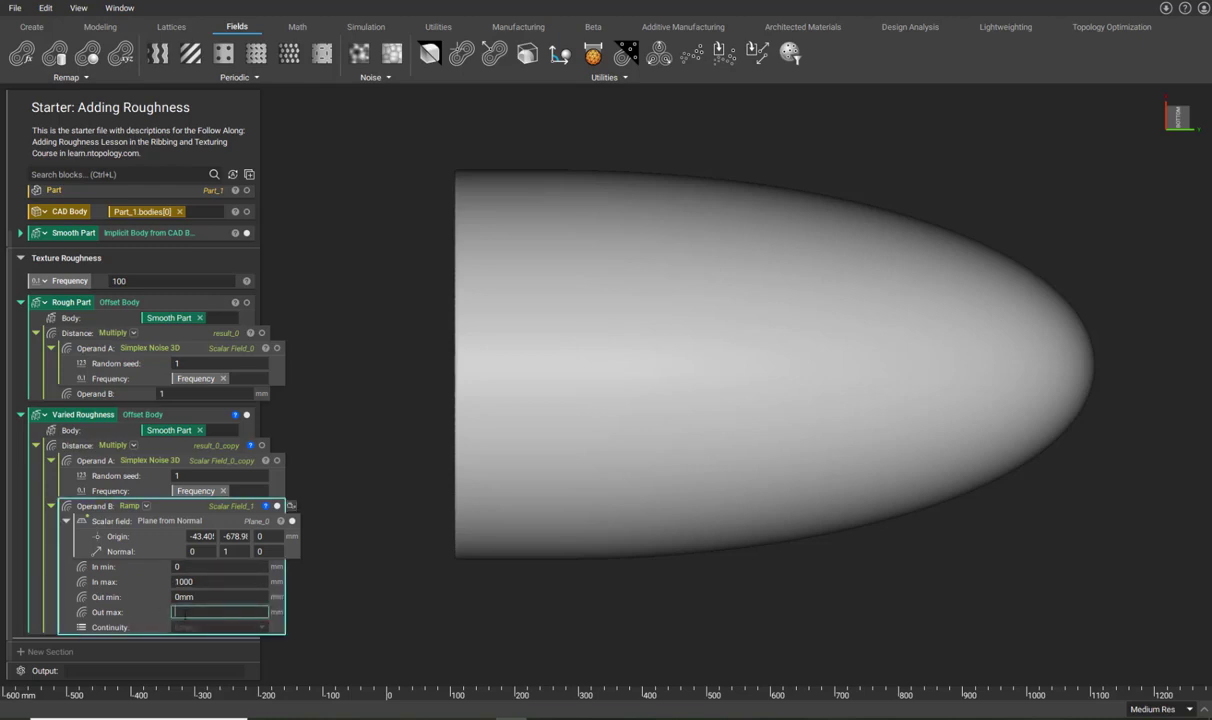
{"action": "type", "text": "5"}
{"action": "key", "text": "Return"}
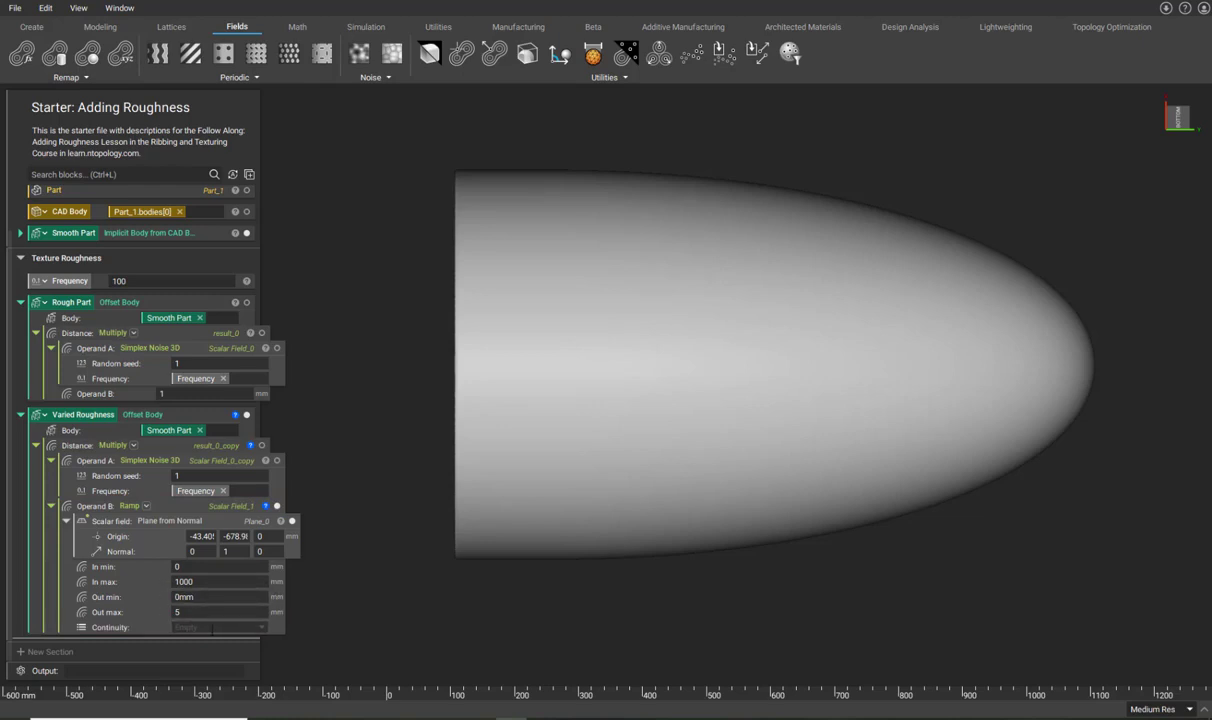
{"action": "left_click", "coordinate": [212, 628]}
{"action": "left_click", "coordinate": [210, 631]}
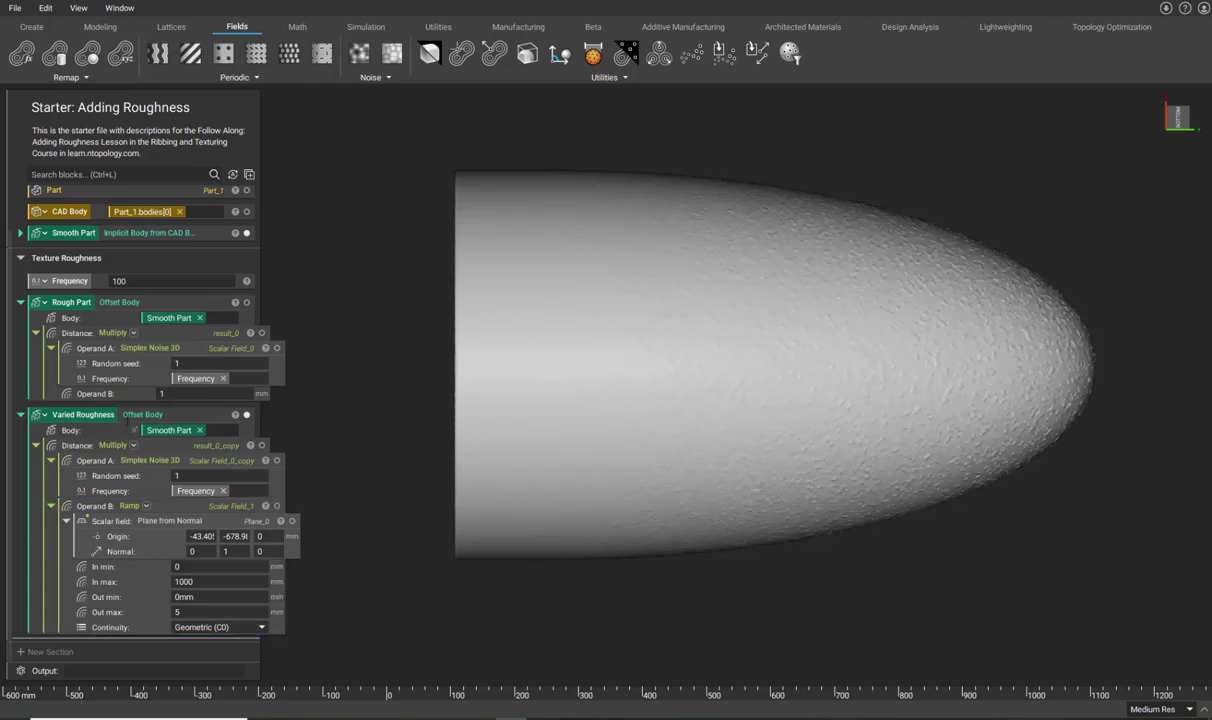
Hide the Smooth Part so only the Varied Roughness body shows.
{"action": "left_click", "coordinate": [126, 415]}
{"action": "left_click", "coordinate": [247, 233]}
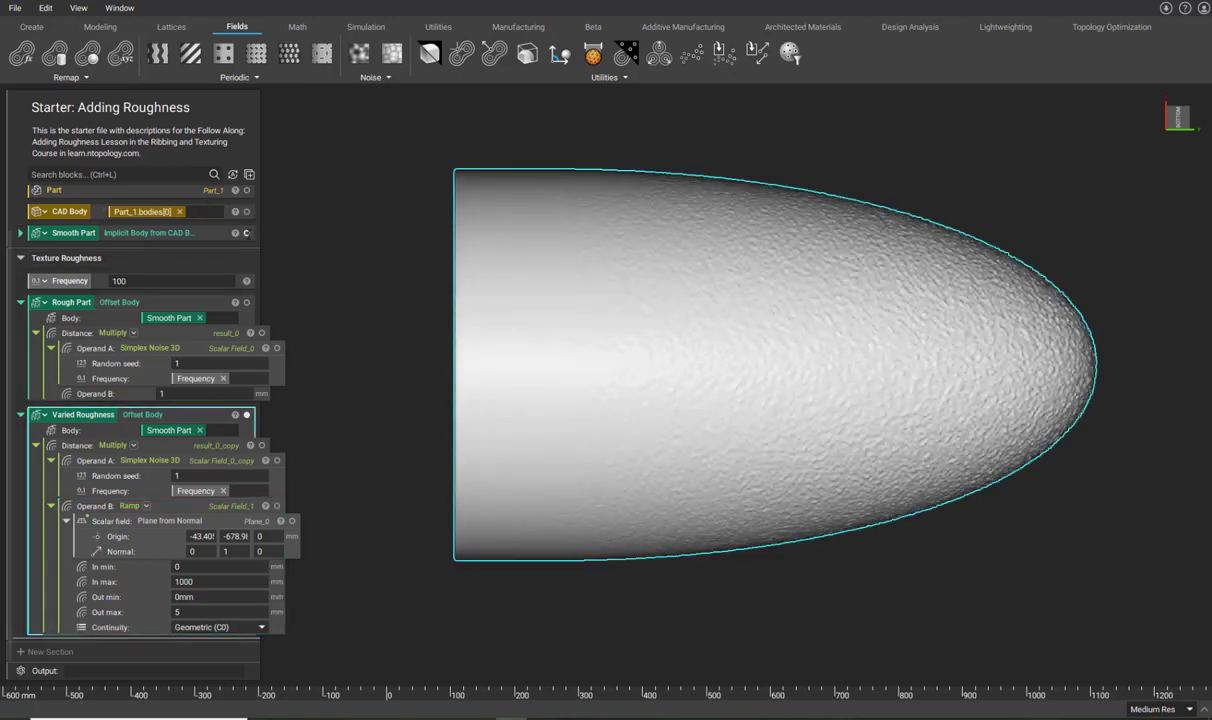
{"action": "left_click", "coordinate": [425, 354]}
Orbit around the textured nose cone, including a bottom view, and reselect Varied Roughness.
{"action": "right_click_drag", "start_coordinate": [425, 354], "coordinate": [513, 216]}
{"action": "right_click_drag", "start_coordinate": [604, 325], "coordinate": [494, 437]}
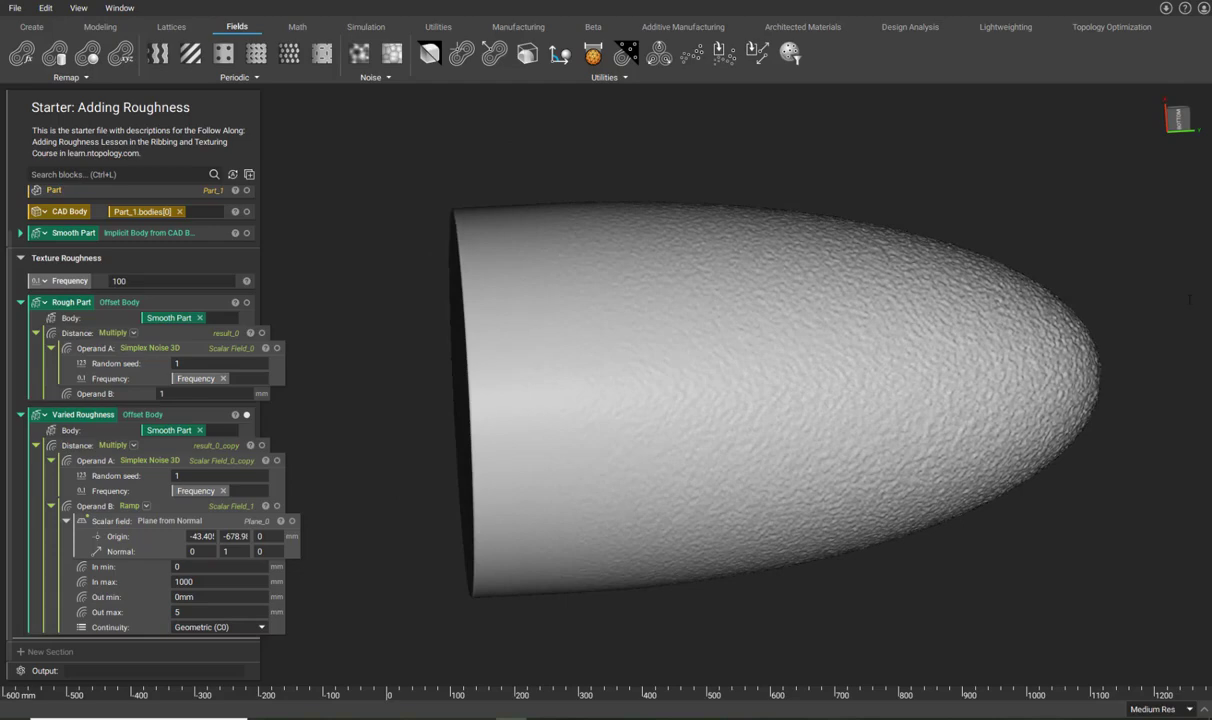
{"action": "left_click", "coordinate": [1177, 119]}
{"action": "right_click_drag", "start_coordinate": [665, 313], "coordinate": [695, 341]}
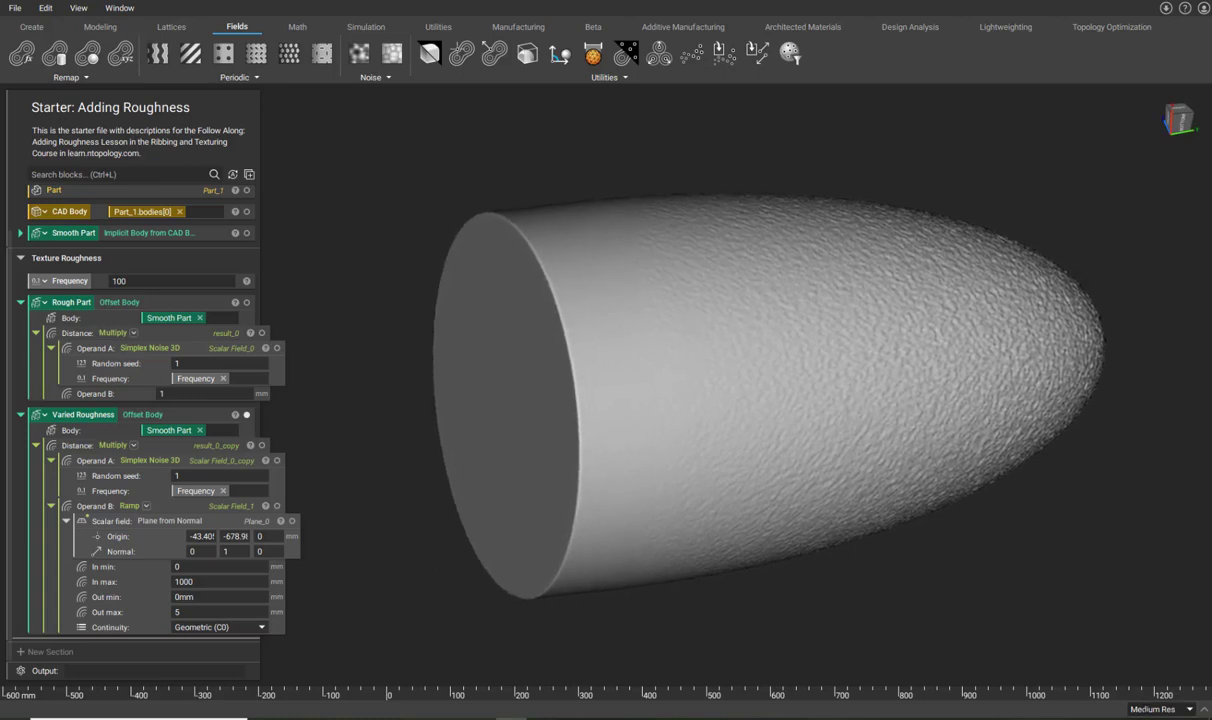
{"action": "left_click", "coordinate": [126, 415]}
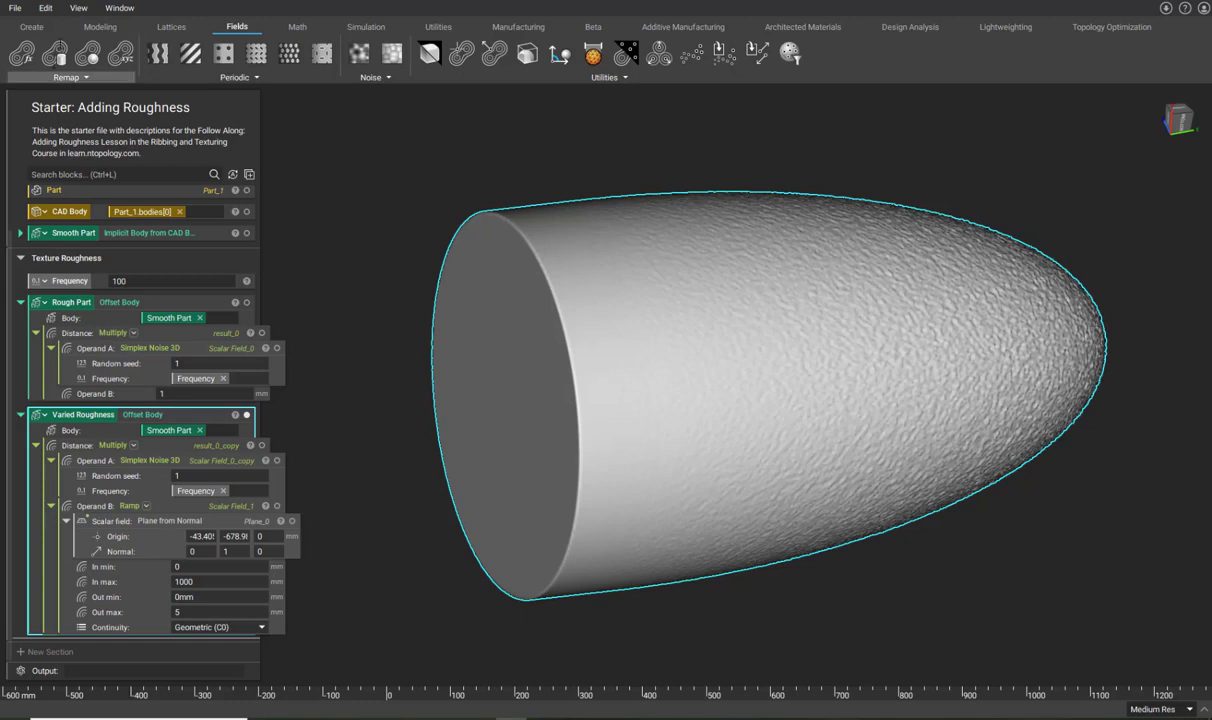
{"action": "left_click", "coordinate": [78, 8]}
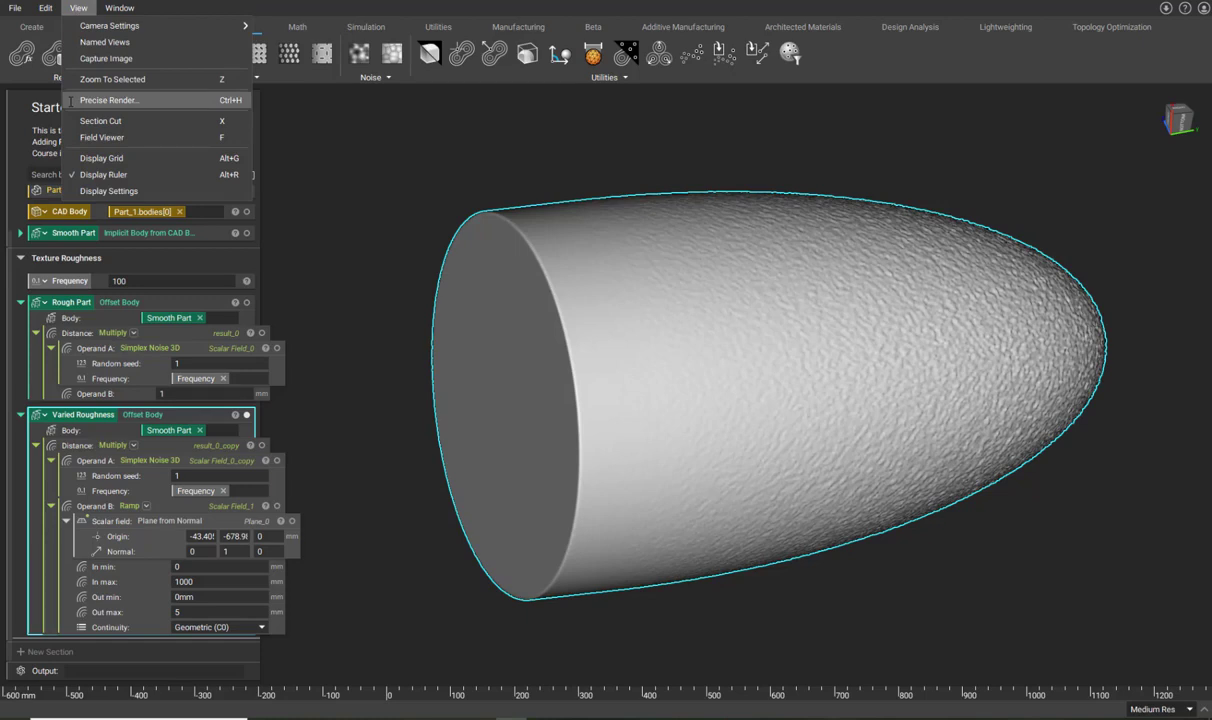
Preview the Varied Roughness part in Precise Render, exit, then deselect and orbit it.
{"action": "left_click", "coordinate": [100, 100]}
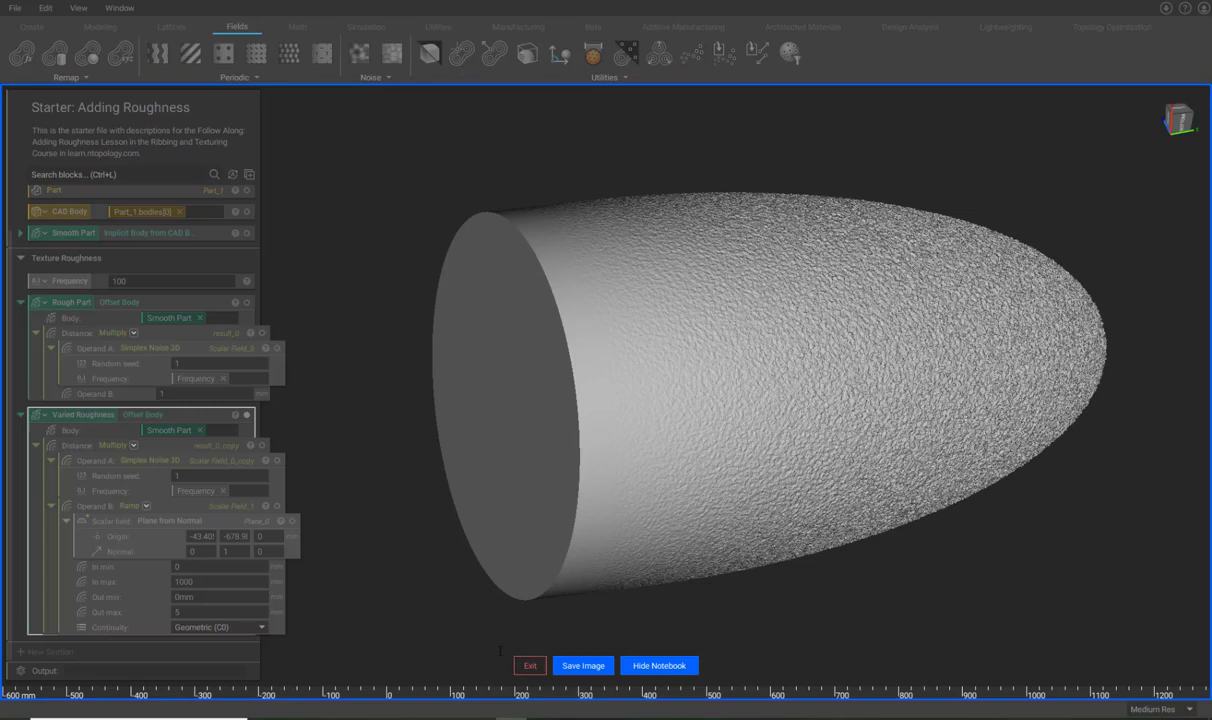
{"action": "left_click", "coordinate": [530, 665]}
{"action": "left_click", "coordinate": [362, 544]}
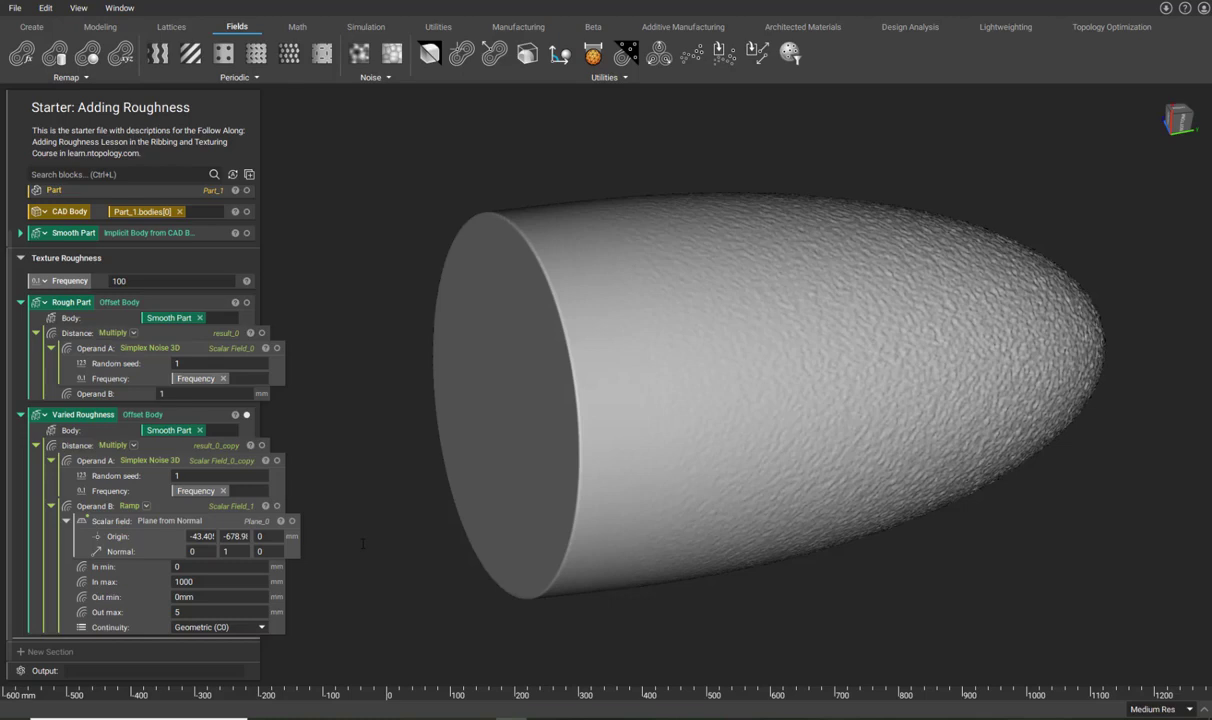
{"action": "right_click_drag", "start_coordinate": [363, 543], "coordinate": [357, 321]}
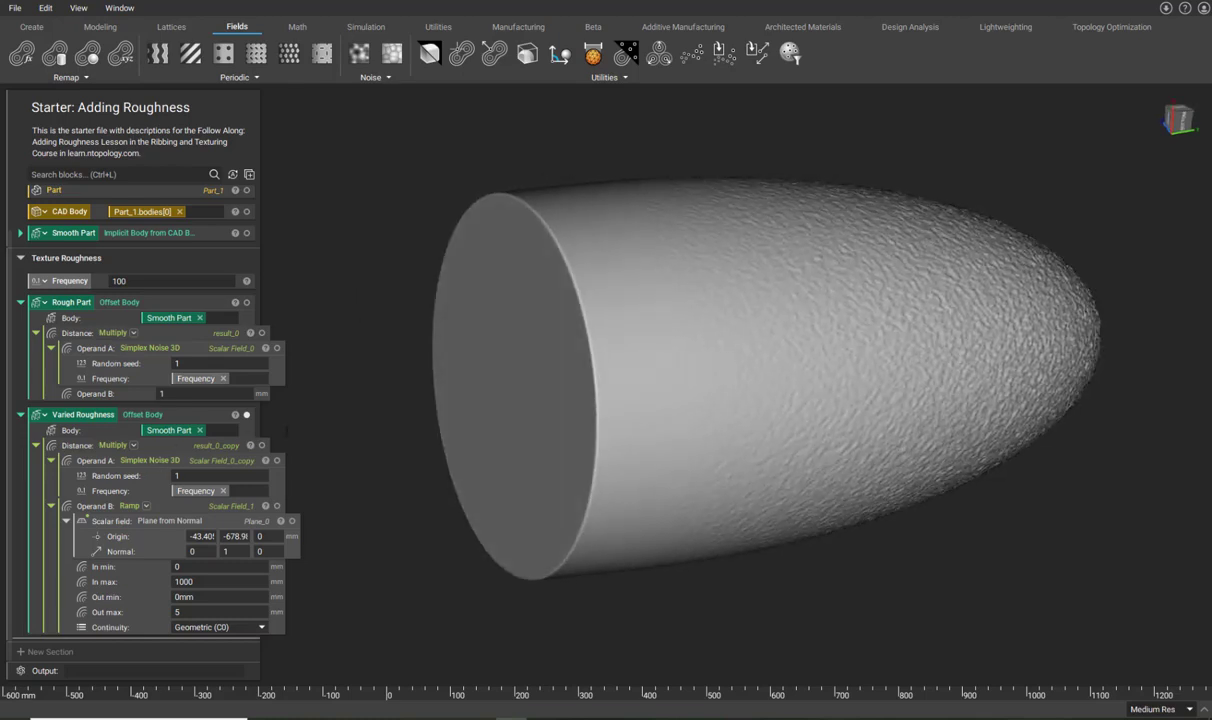